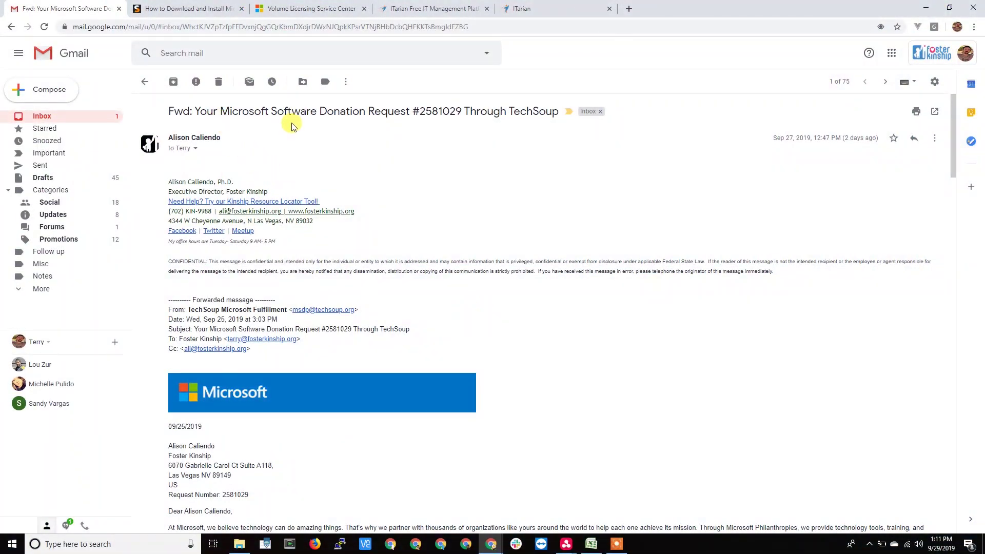
drag(220, 112, 398, 114)
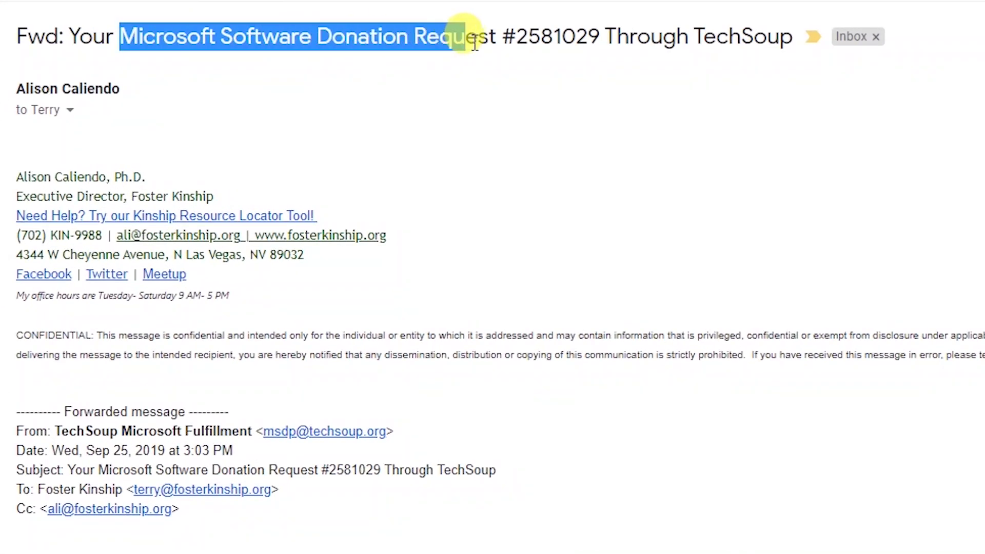
drag(475, 44, 481, 34)
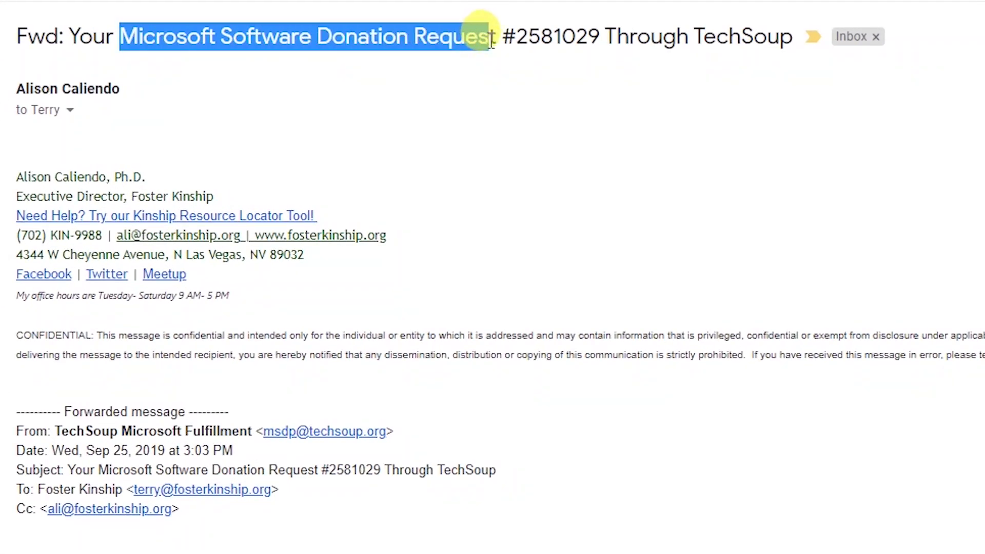
scroll(455, 138, down, 10)
scroll(318, 397, down, 10)
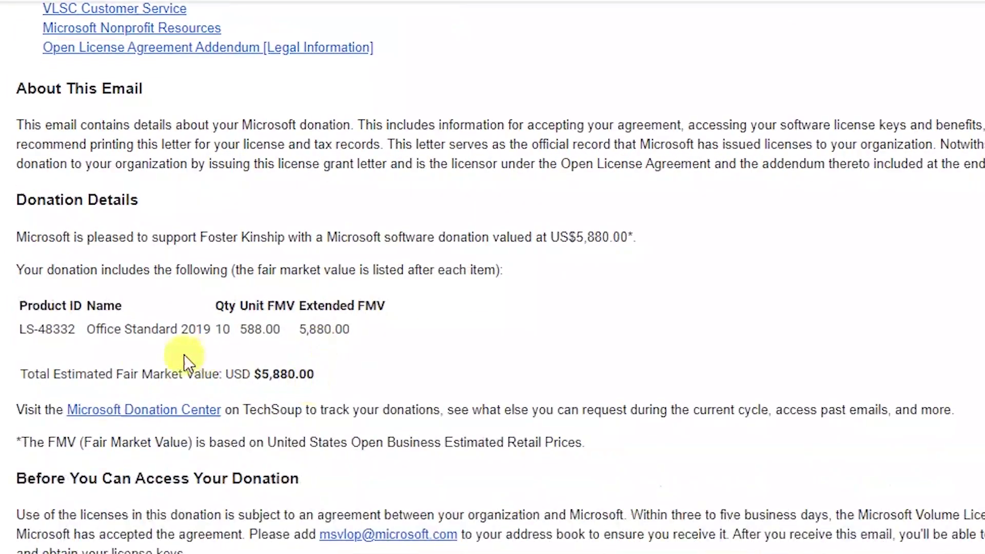
drag(85, 329, 211, 329)
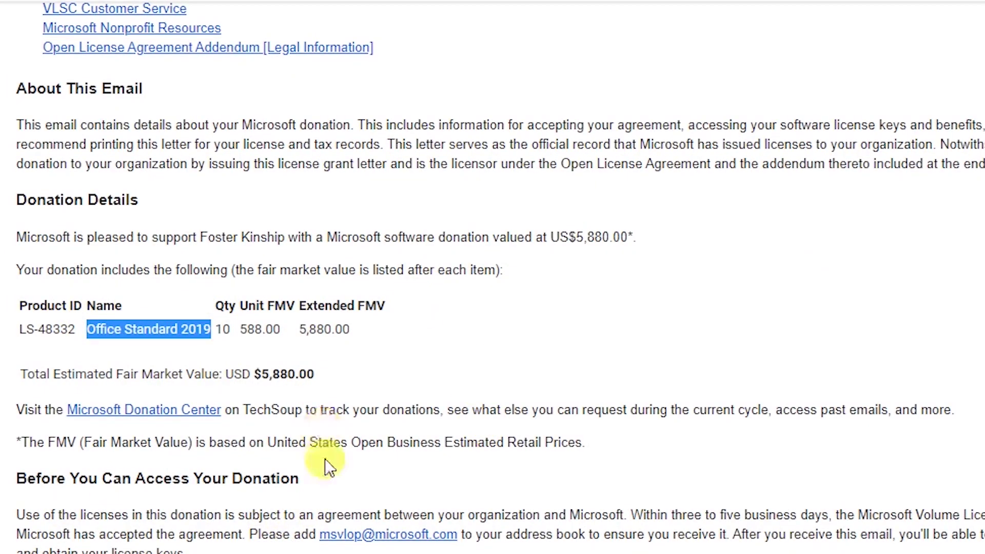
scroll(325, 463, up, 8)
scroll(318, 465, up, 10)
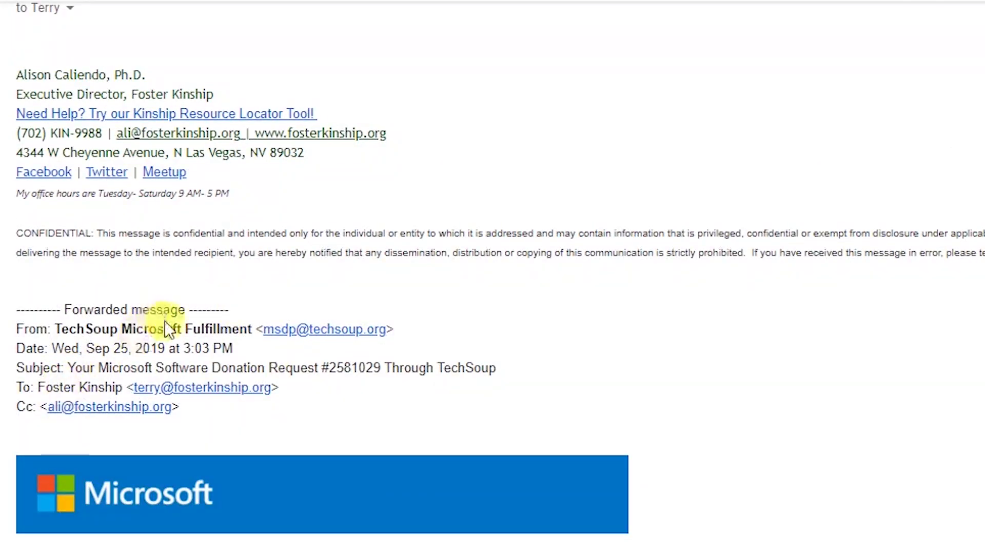
drag(99, 325, 246, 328)
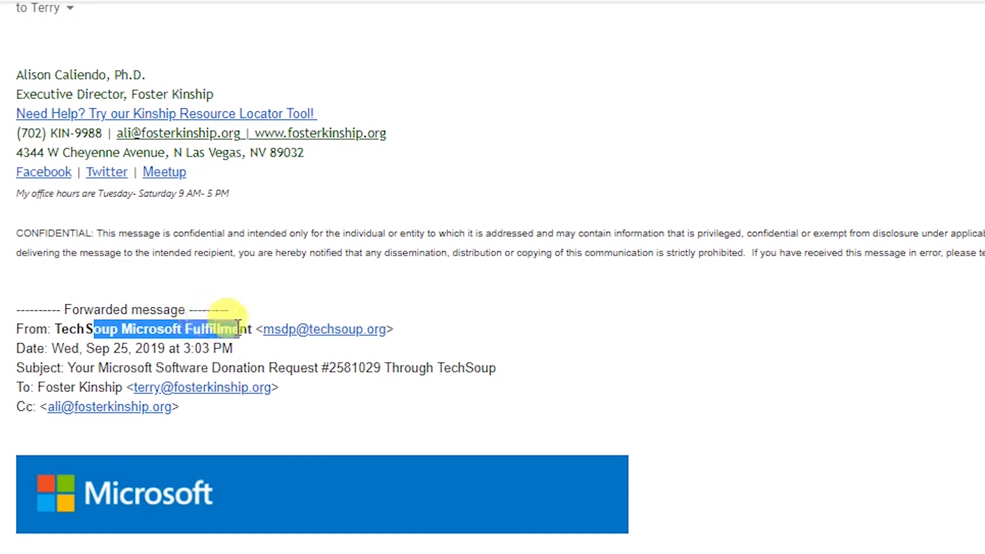
scroll(385, 539, down, 8)
scroll(254, 346, down, 15)
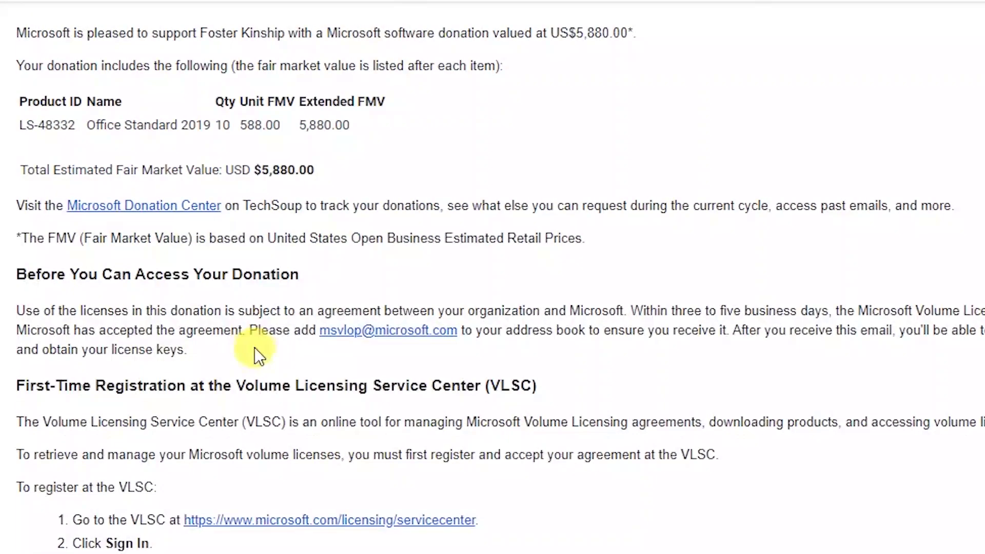
scroll(261, 349, up, 6)
scroll(235, 328, down, 2)
scroll(232, 321, down, 5)
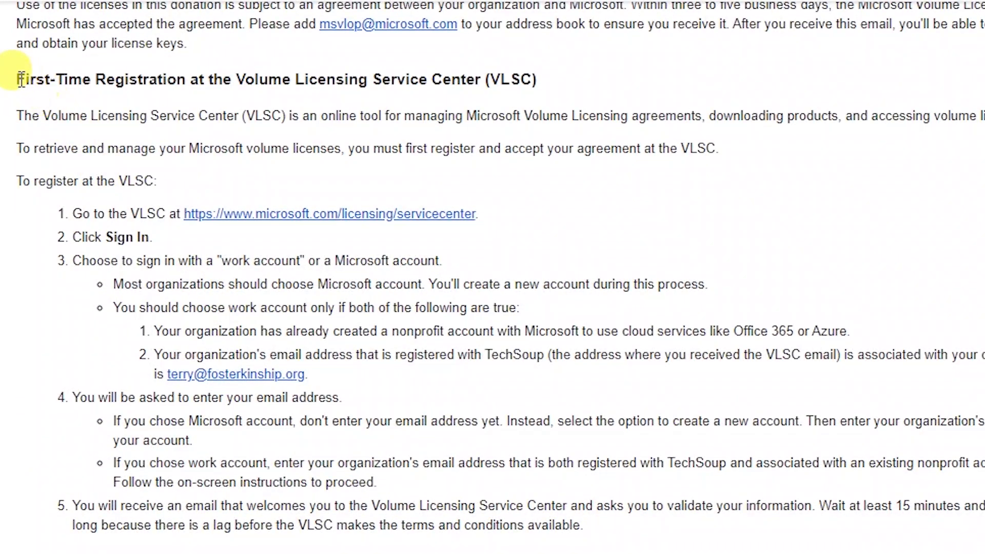
drag(17, 79, 538, 82)
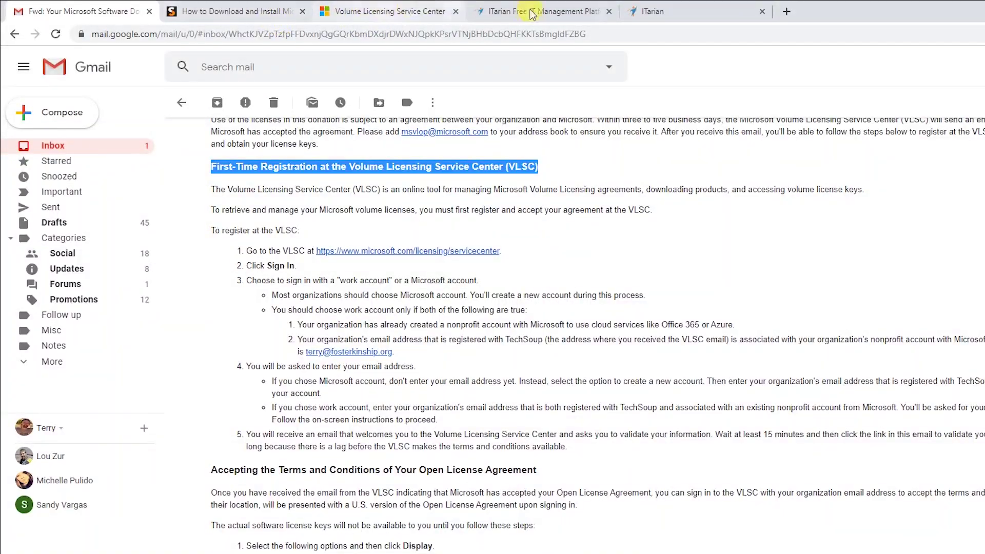
click(417, 15)
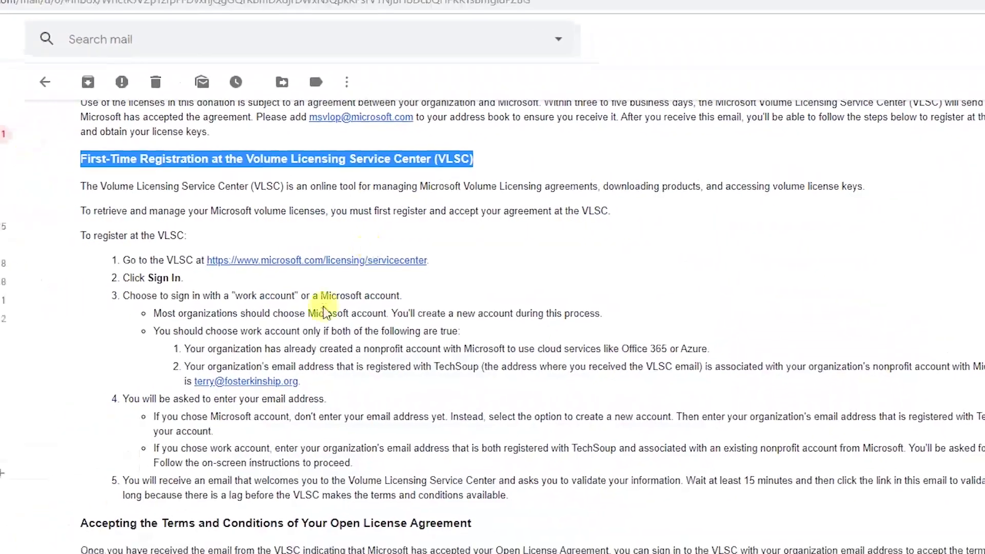
scroll(246, 321, down, 4)
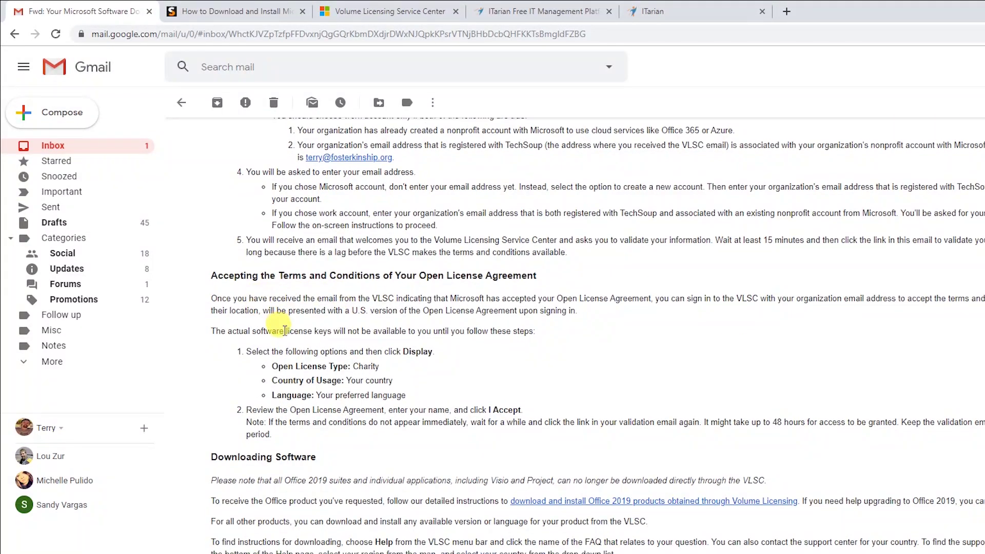
scroll(241, 287, down, 4)
drag(231, 271, 314, 266)
click(285, 289)
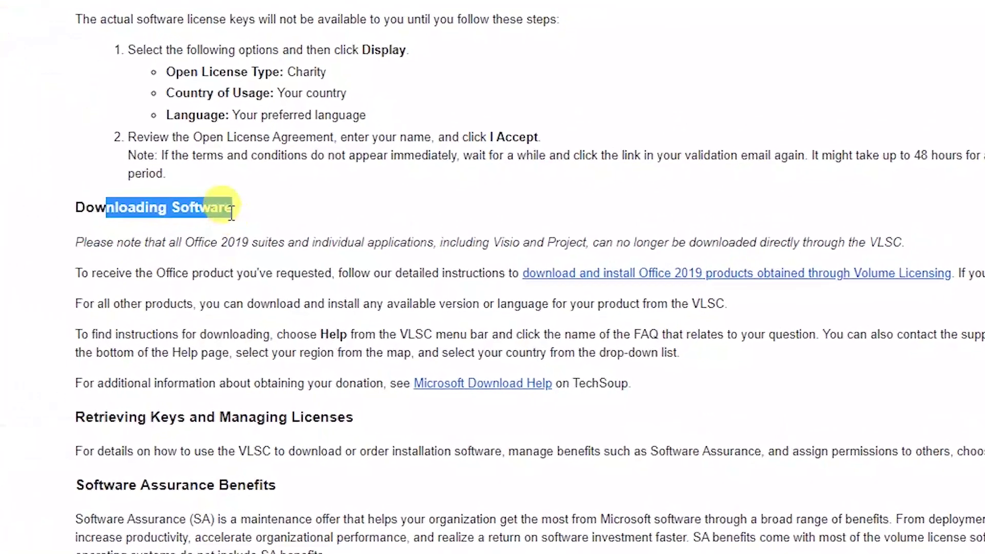
drag(181, 238, 246, 240)
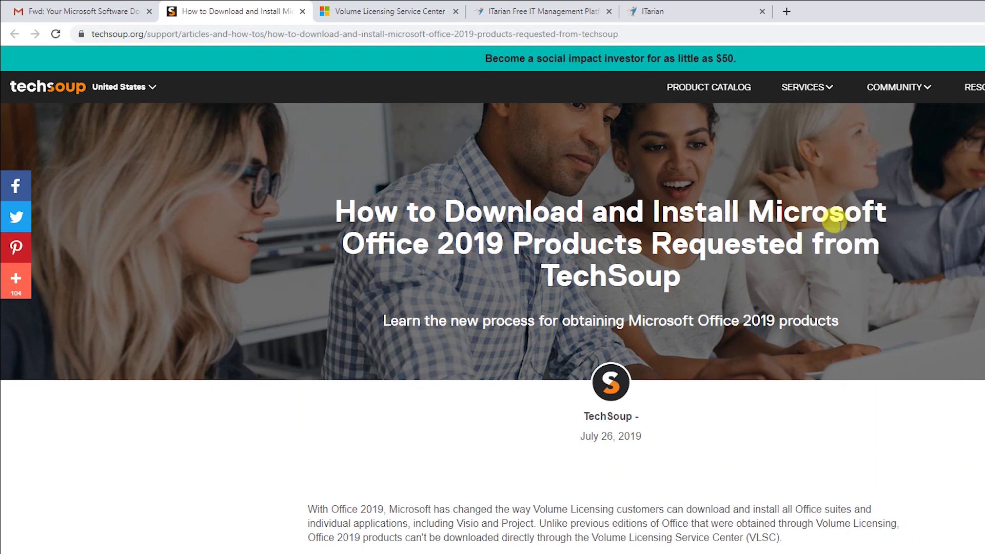
- Read TechSoup's Office 2019 install article down to Step Two on getting the product key from VLSC
drag(342, 244, 506, 245)
scroll(521, 393, down, 10)
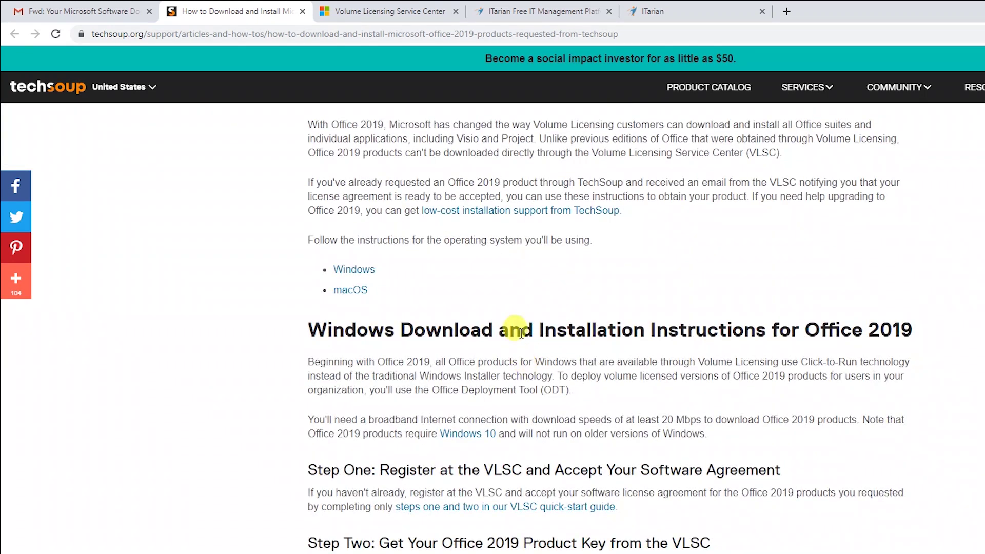
scroll(521, 334, down, 20)
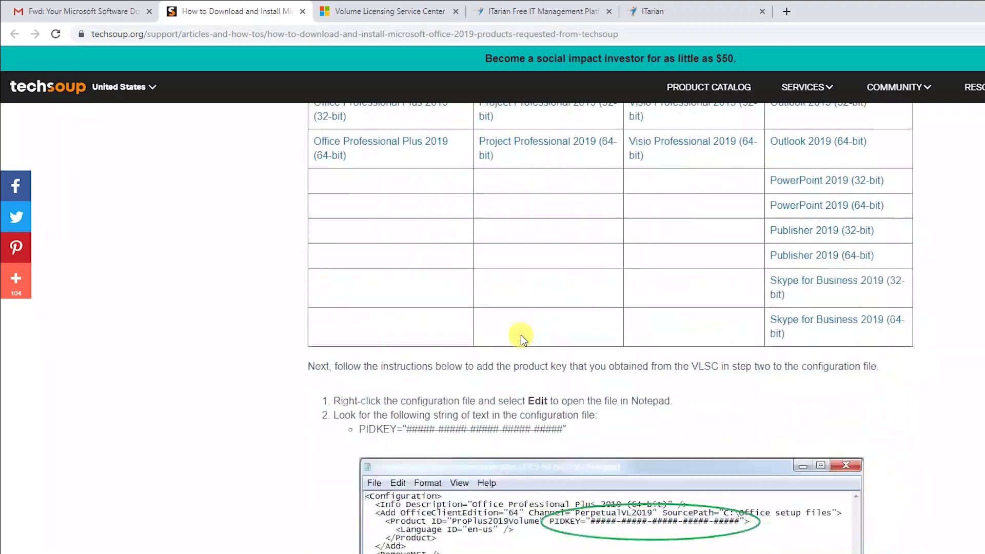
scroll(520, 337, down, 20)
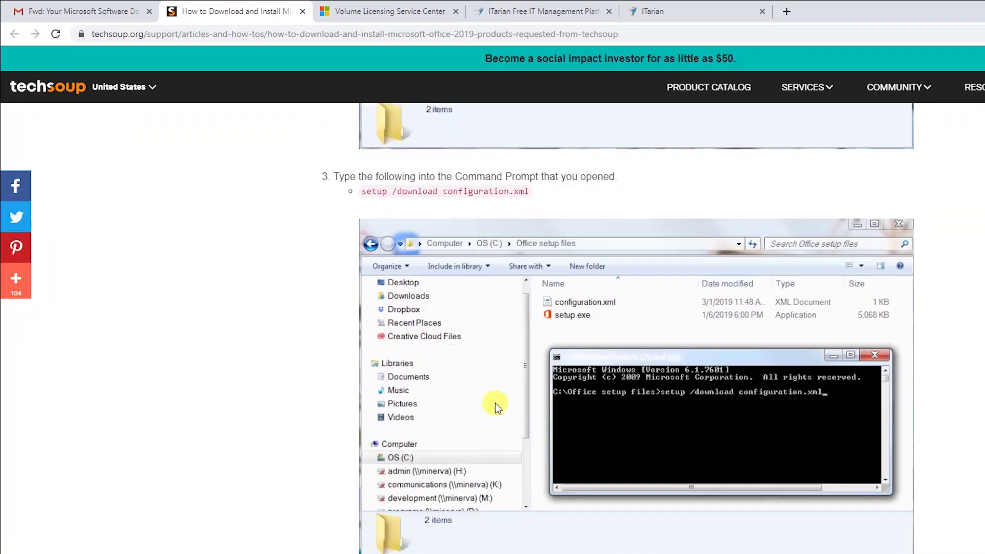
scroll(494, 406, up, 20)
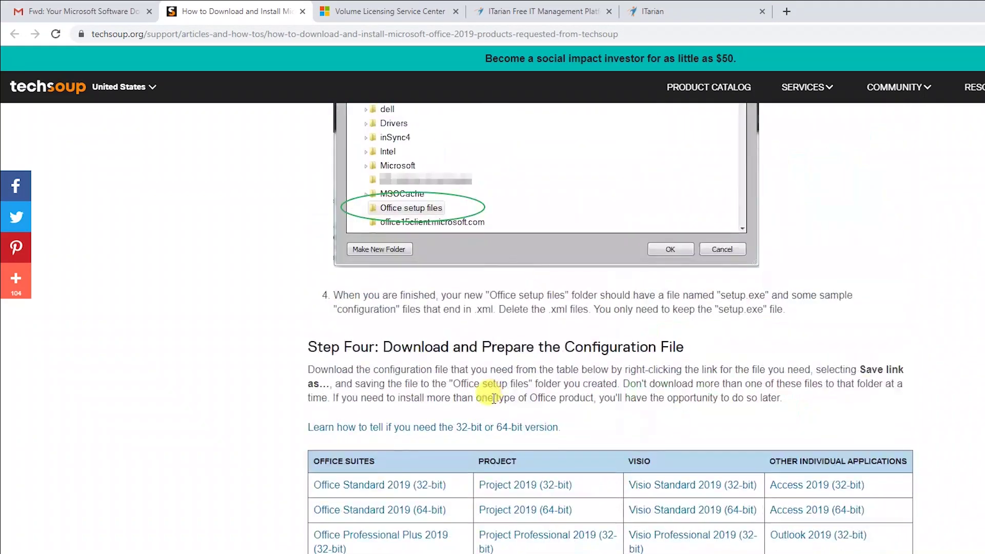
scroll(490, 396, up, 10)
scroll(369, 369, down, 8)
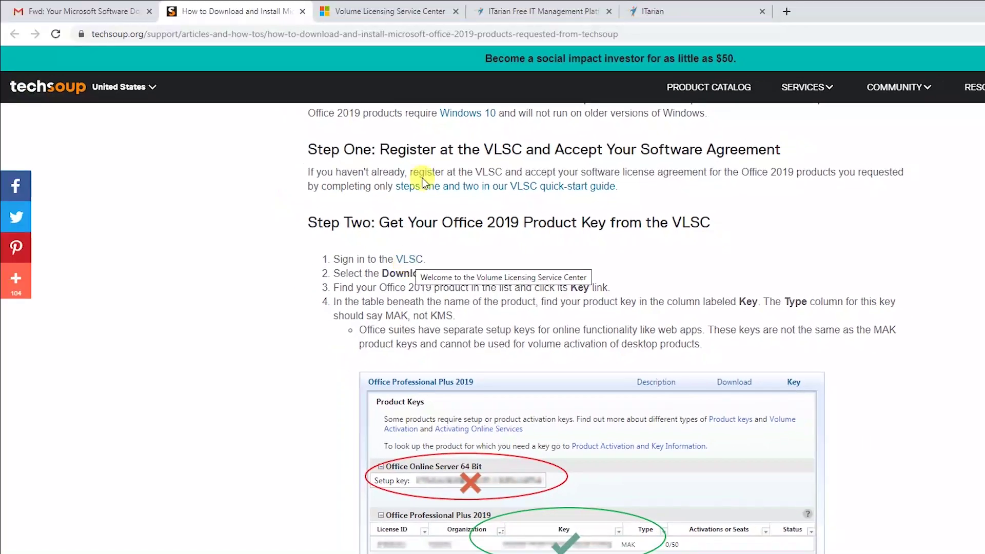
- Filter VLSC Downloads and Keys by 2019 and reveal Office Standard 2019's MAK key
click(381, 19)
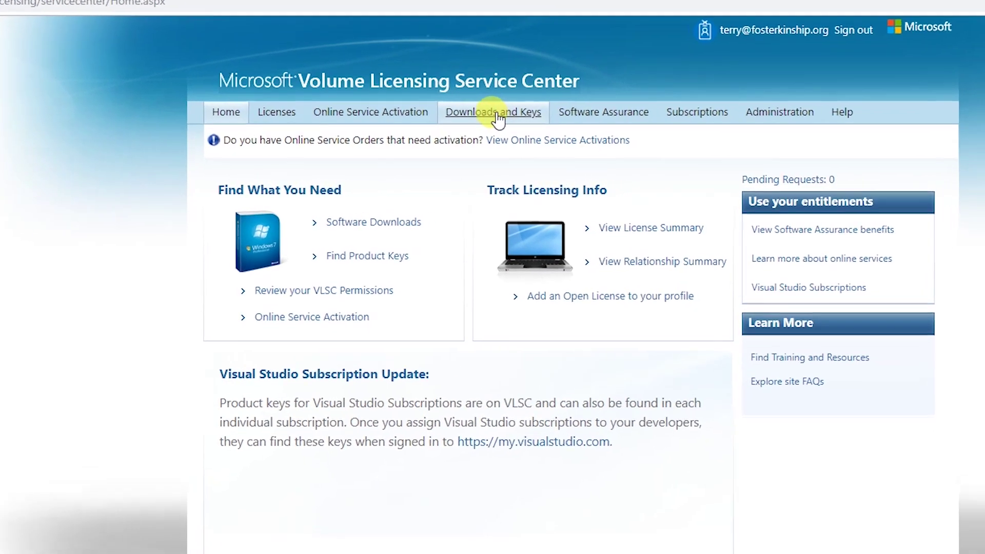
click(556, 143)
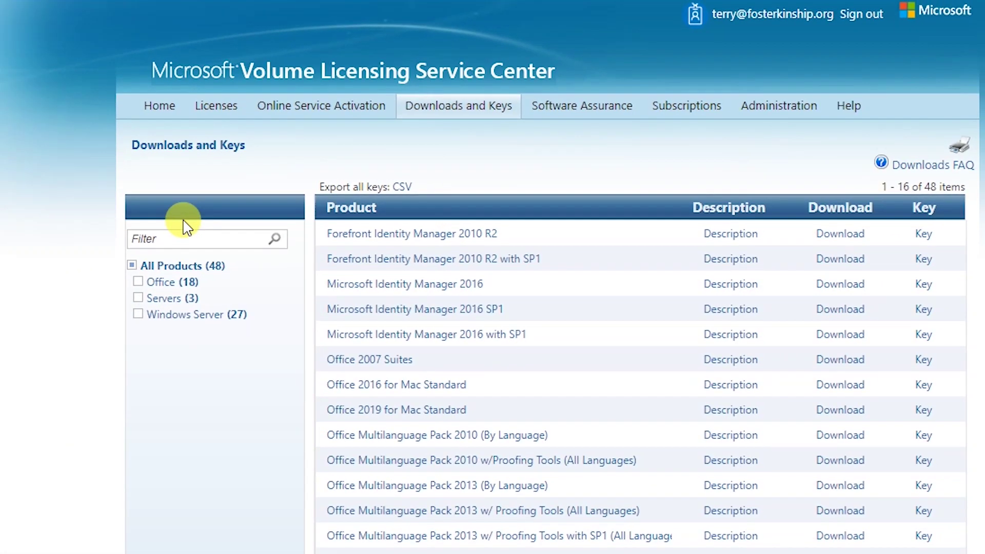
click(175, 234)
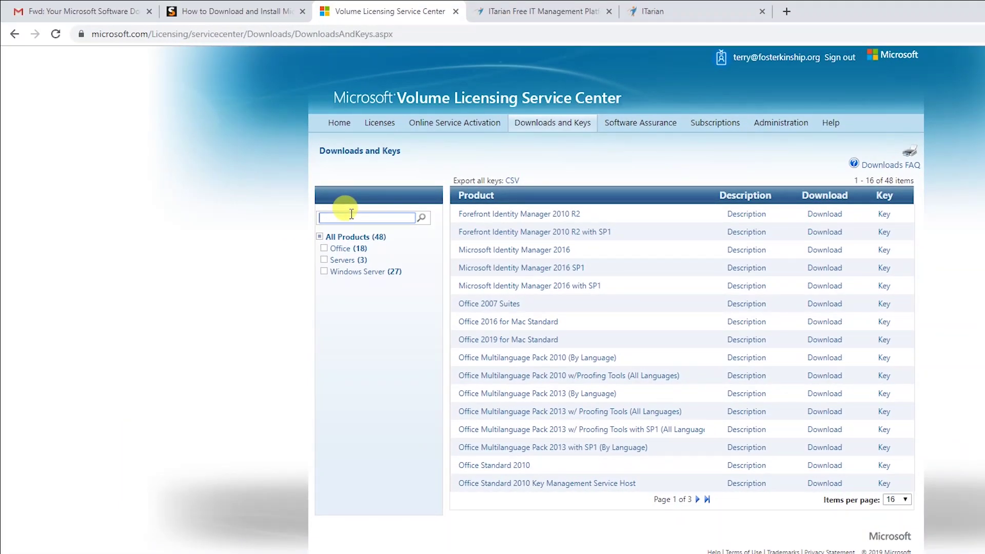
text(2019)
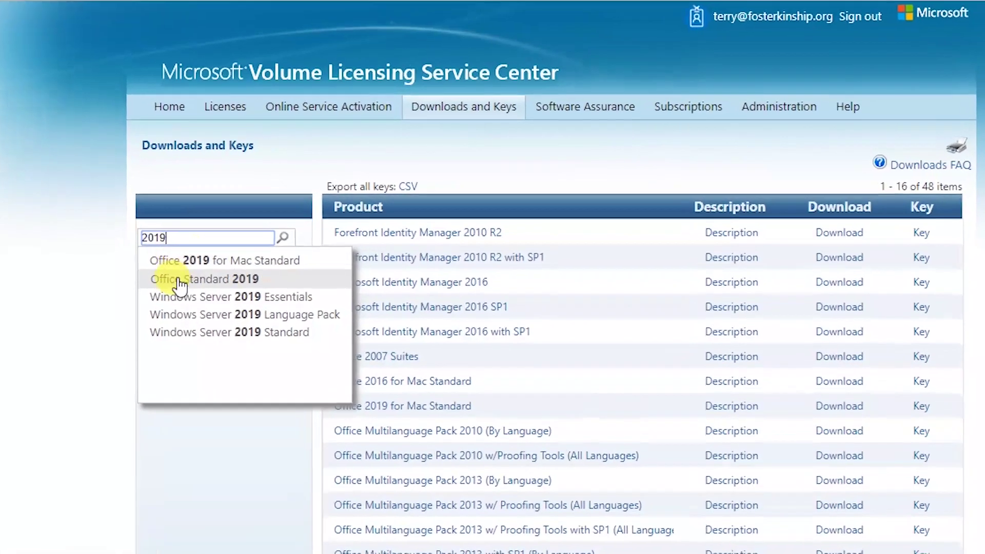
click(179, 279)
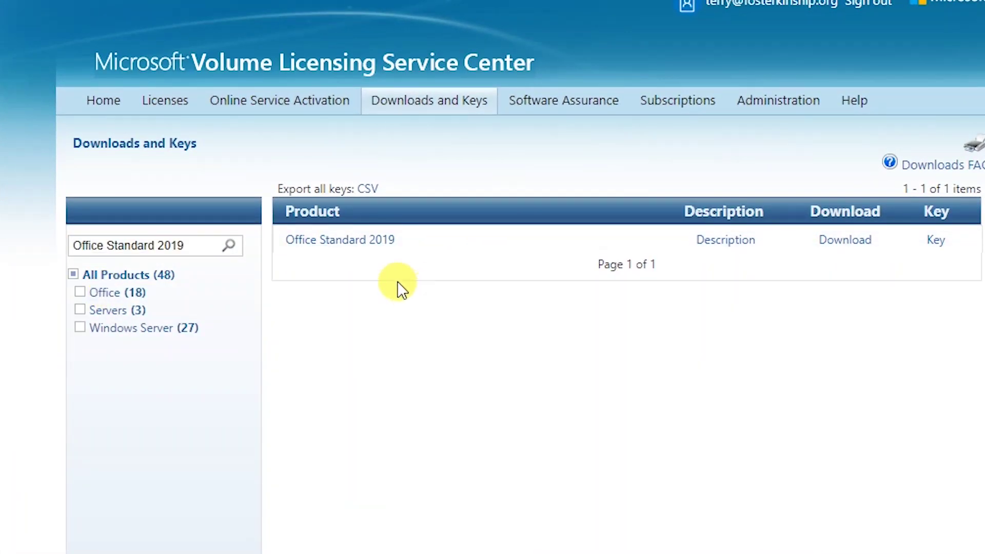
click(937, 241)
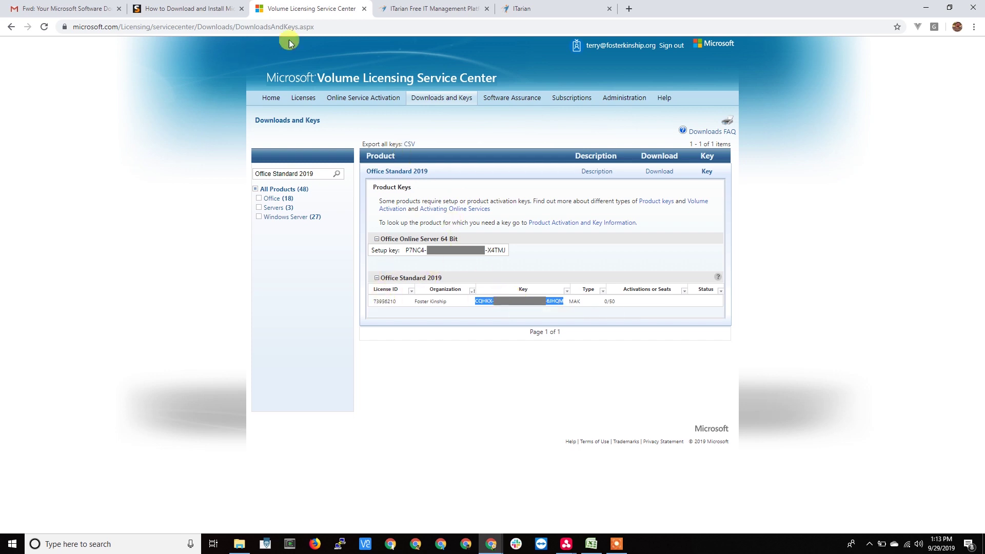
click(178, 9)
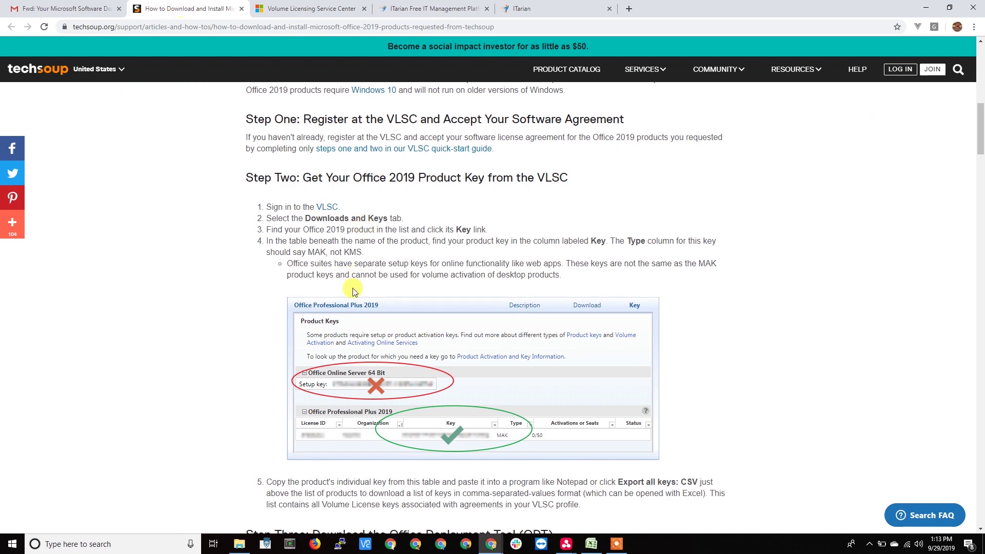
- Read TechSoup's Step Three on the Office Deployment Tool, glance at FK-NANI's remote desktop, then show itarian.com
scroll(407, 305, down, 2)
scroll(443, 333, down, 3)
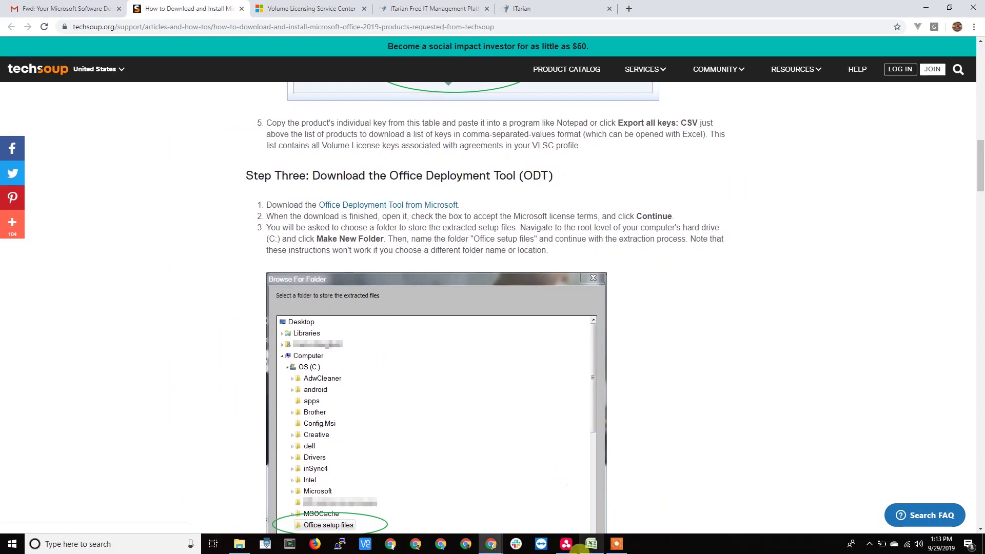
mouse_move(566, 544)
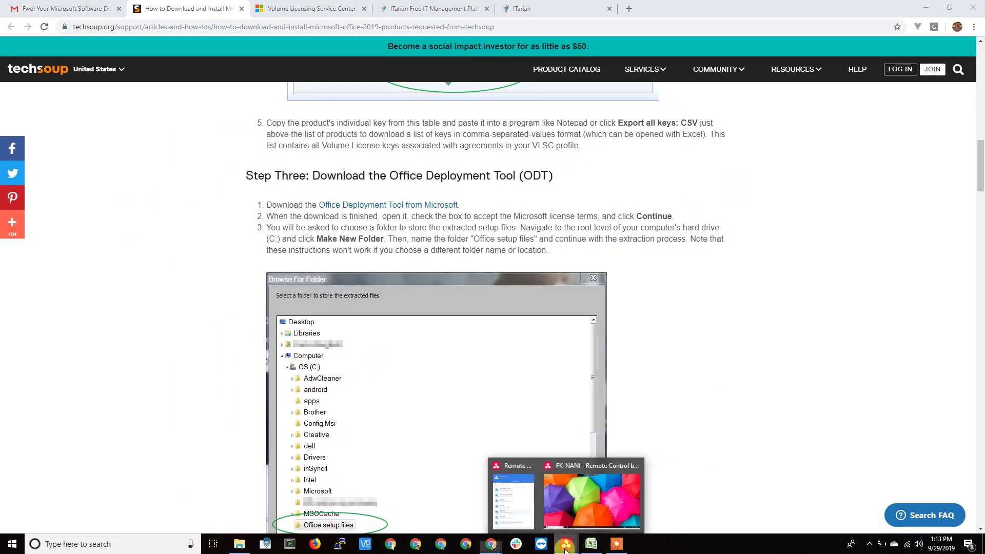
click(575, 509)
mouse_move(247, 29)
mouse_down()
mouse_move(255, 41)
mouse_move(236, 38)
mouse_move(243, 34)
mouse_up()
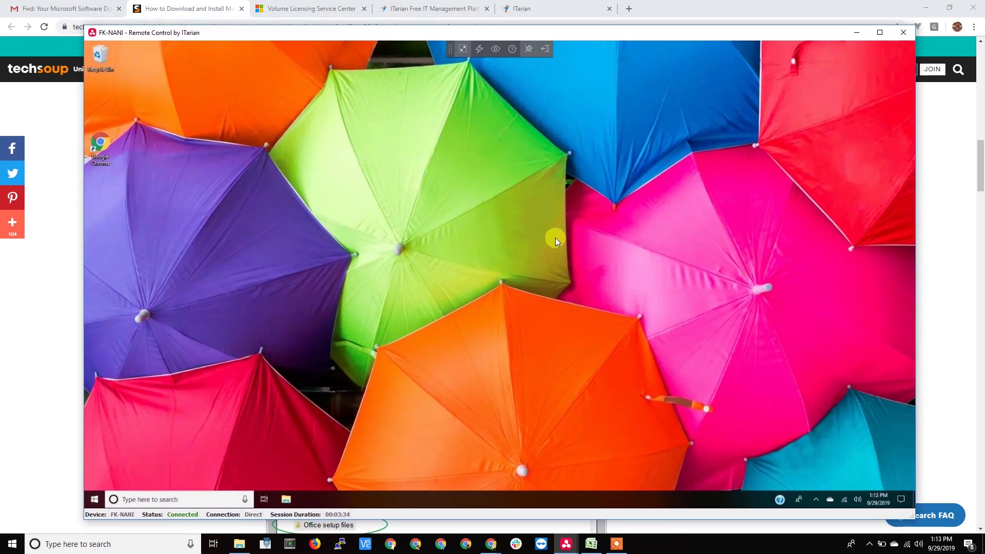
click(415, 13)
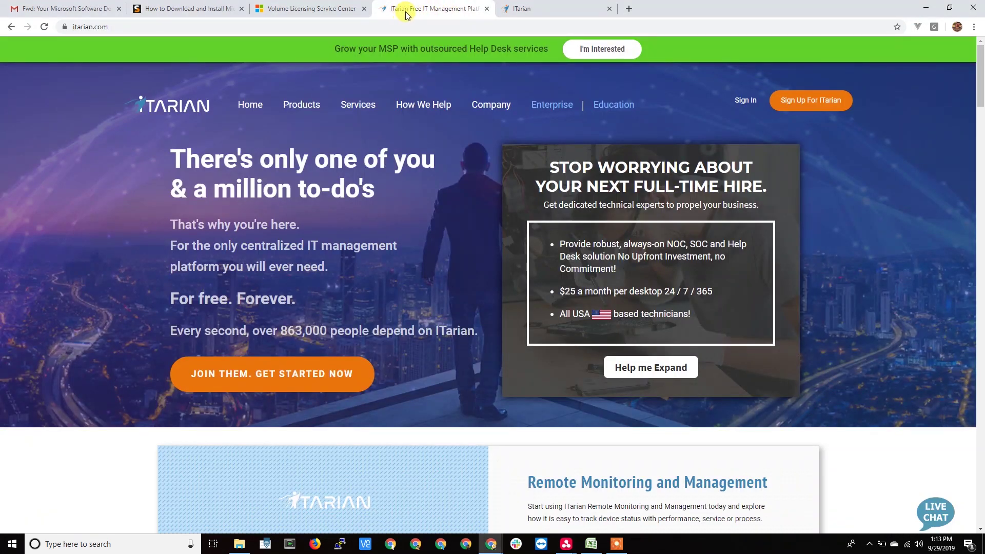
- Select a device in ITarian's Device List, bring FK-NANI's remote session forward and launch Chrome there
click(546, 13)
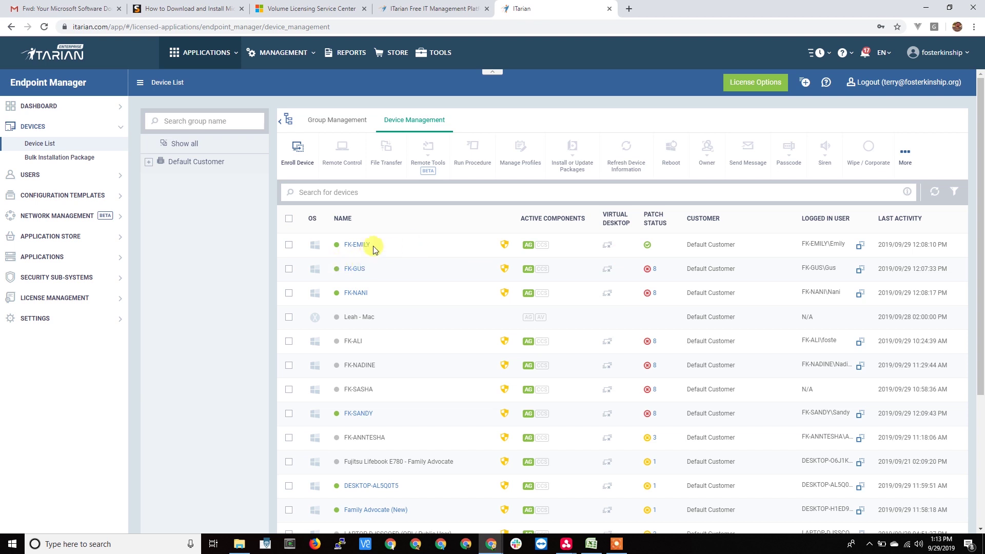
click(288, 246)
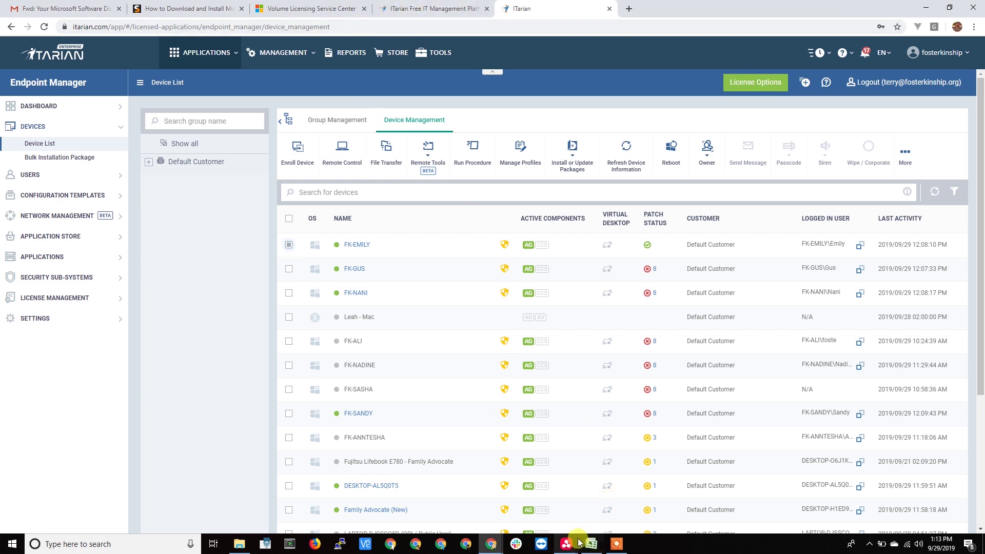
mouse_move(567, 543)
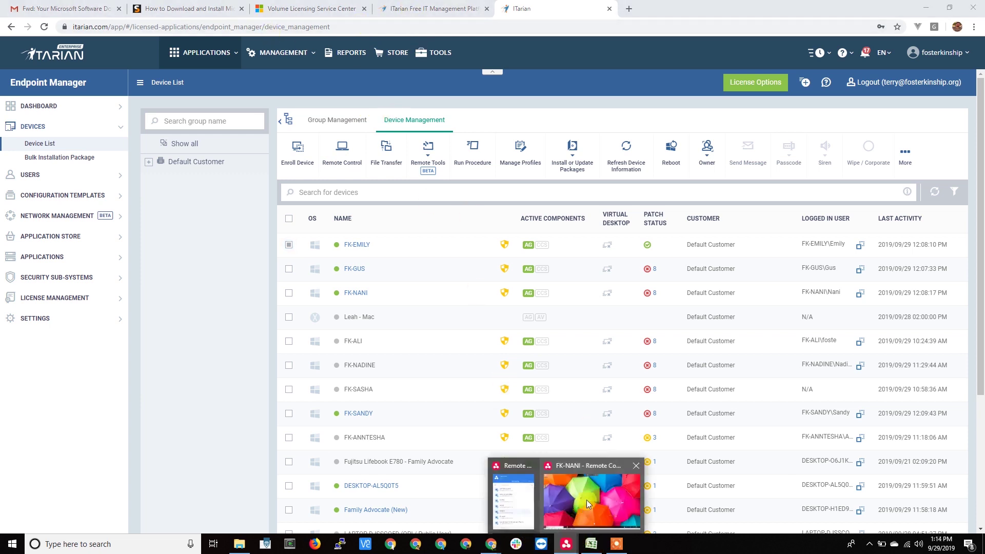
click(587, 500)
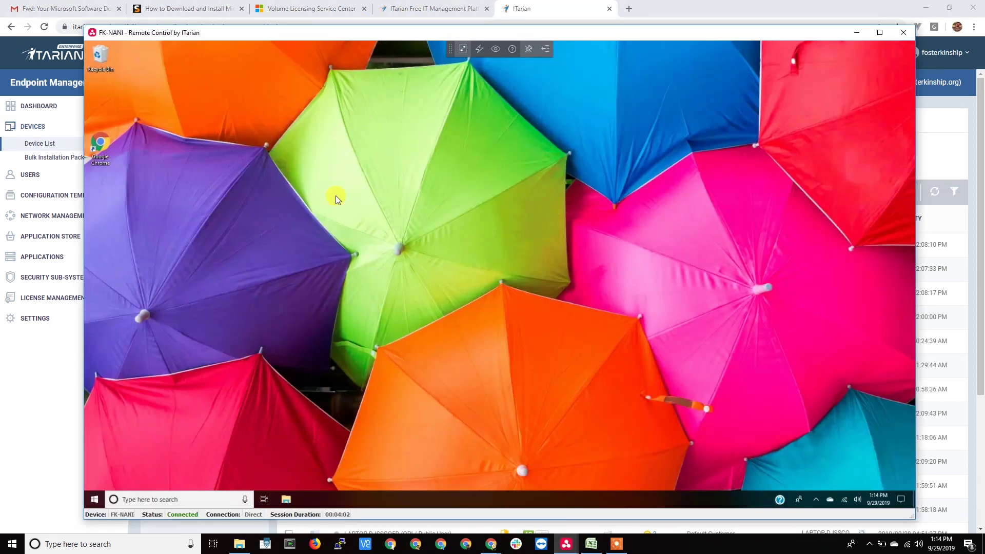
double_click(102, 146)
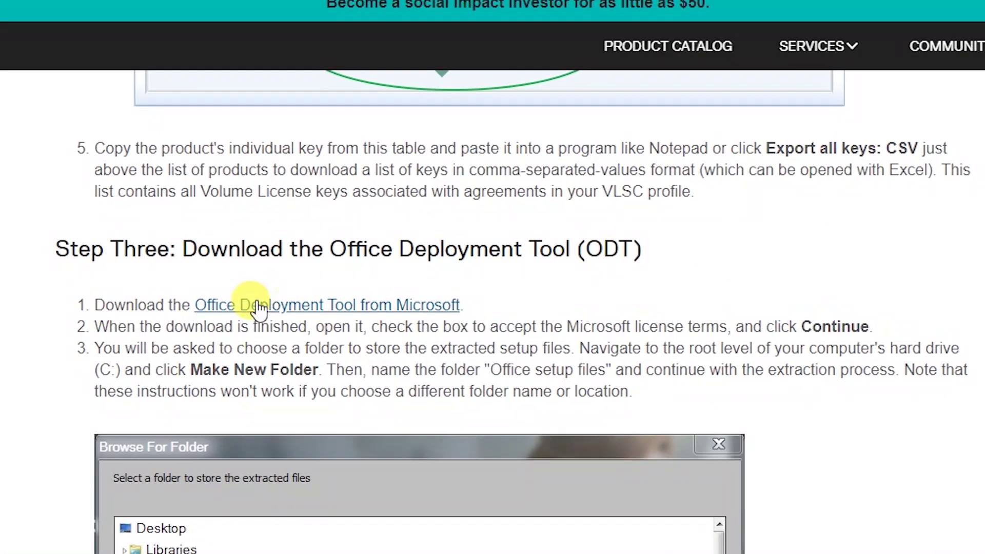
- Paste TechSoup's Office Deployment Tool link into the remote Chrome and download the 2.9 MB installer
right_click(257, 302)
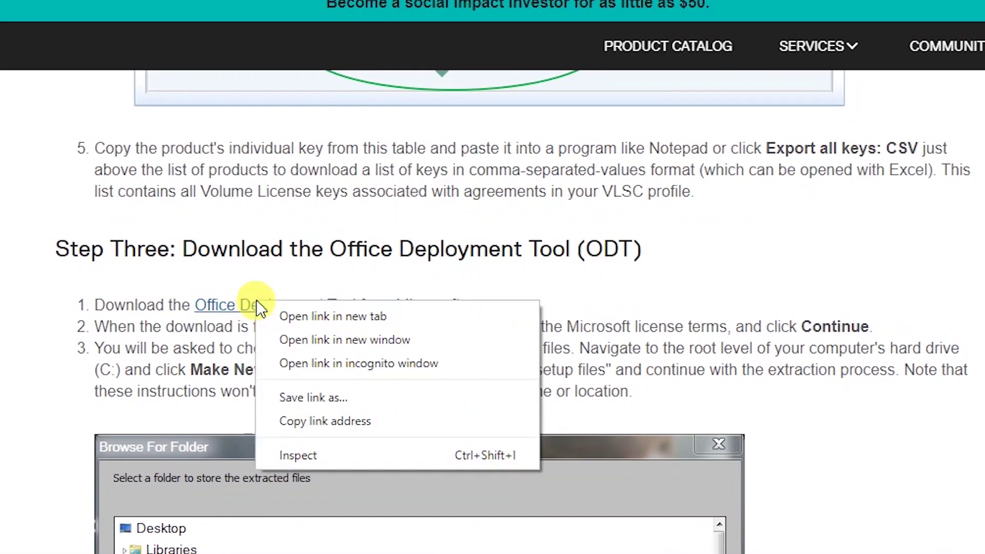
click(304, 422)
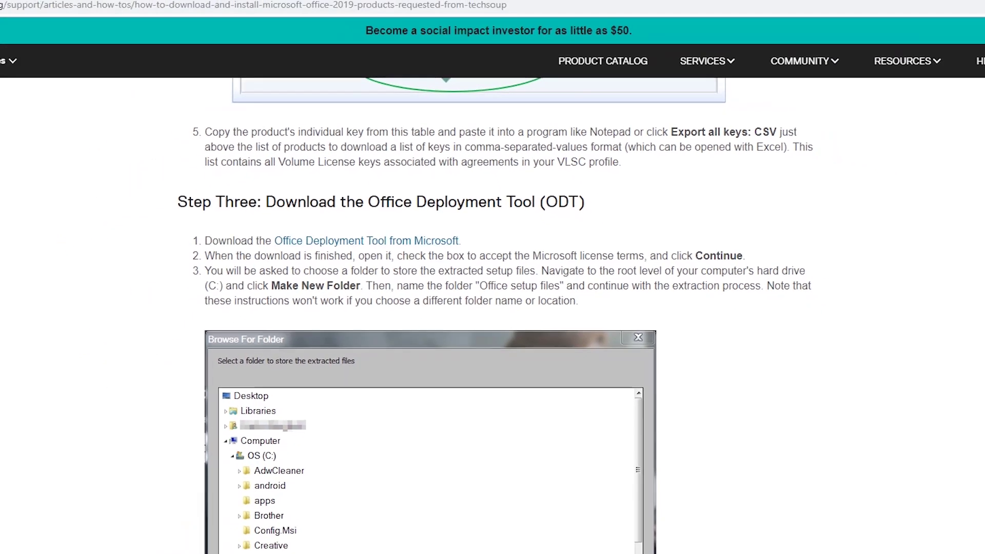
click(567, 544)
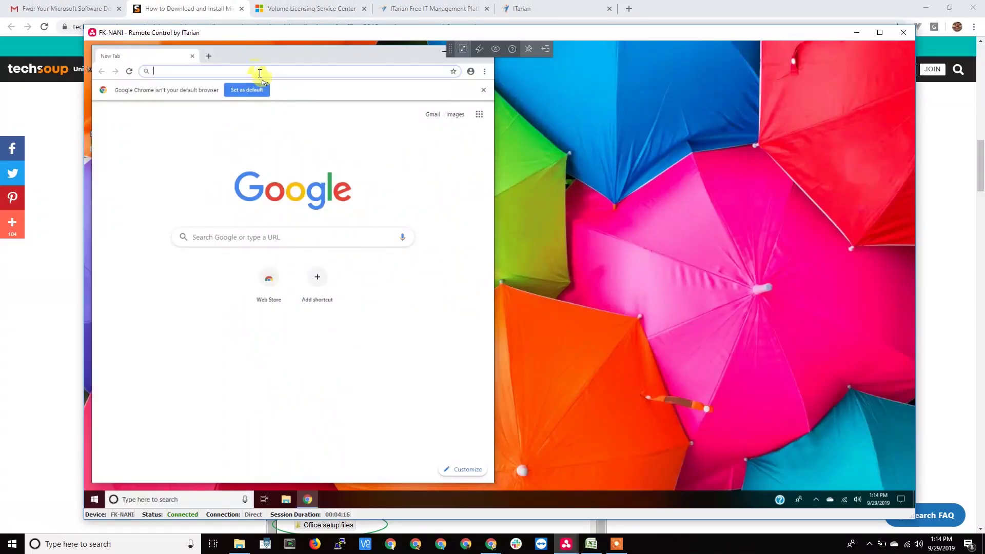
key(ctrl+v)
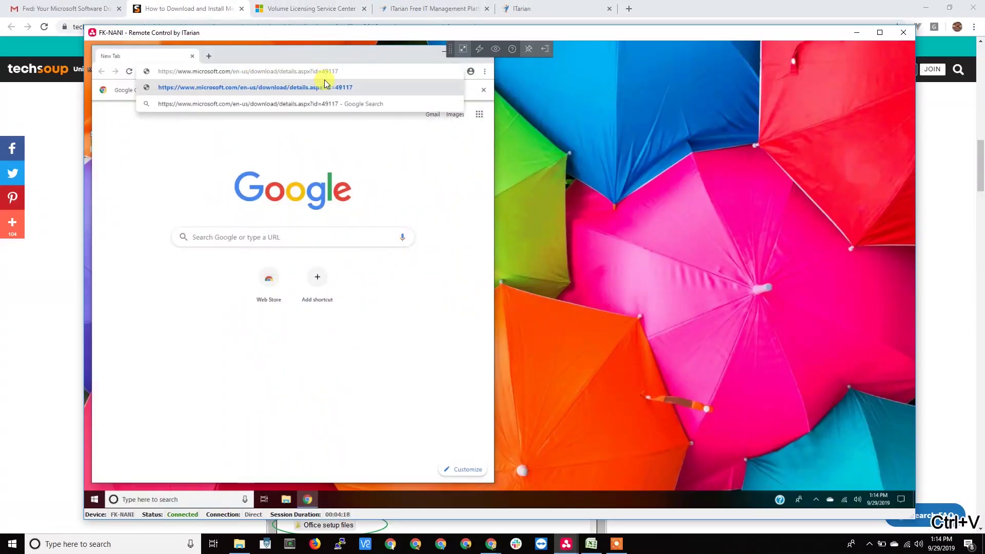
key(Return)
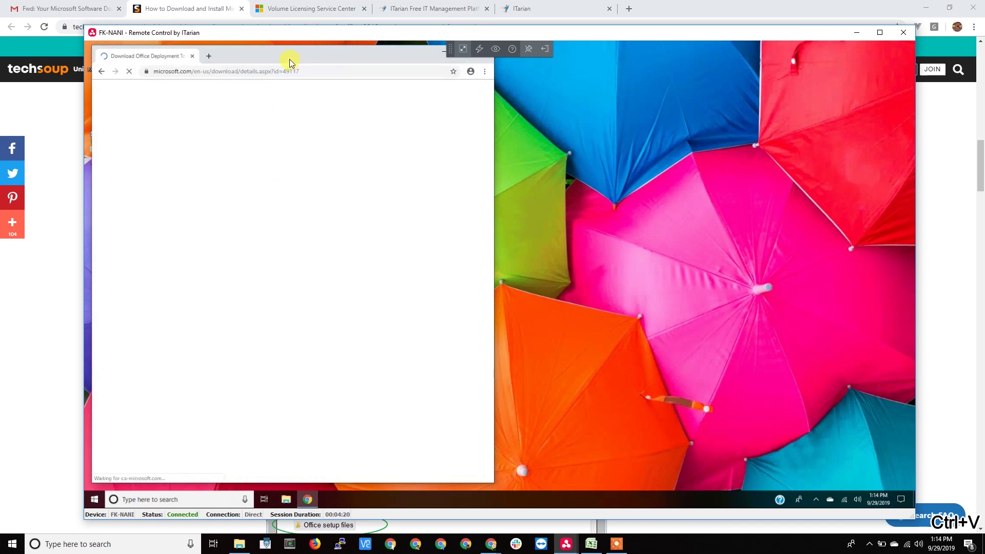
drag(286, 60, 334, 61)
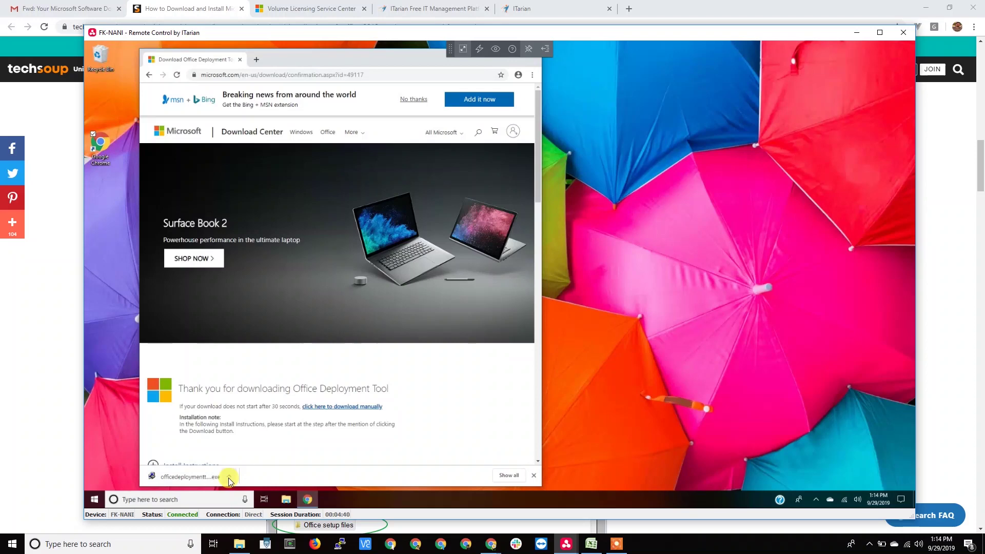
click(229, 481)
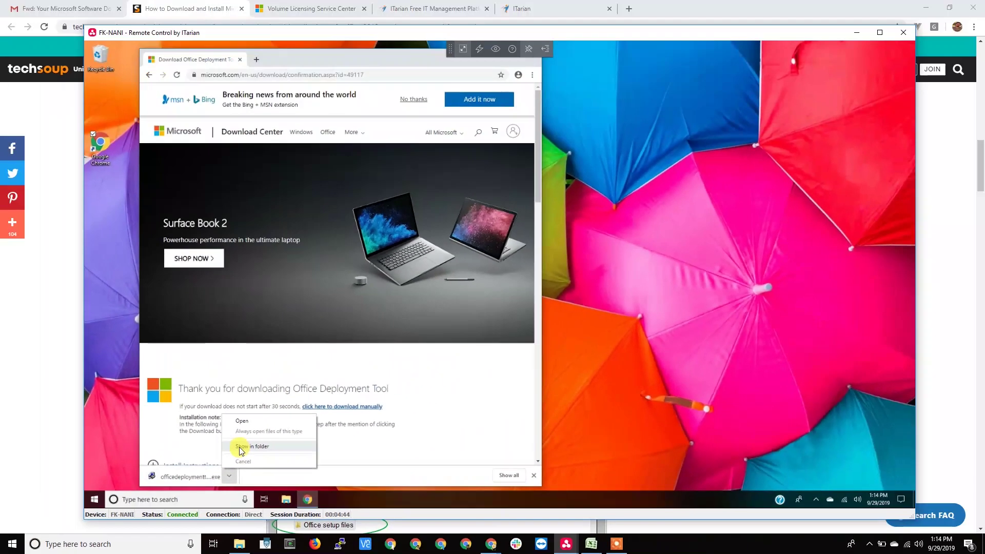
click(240, 447)
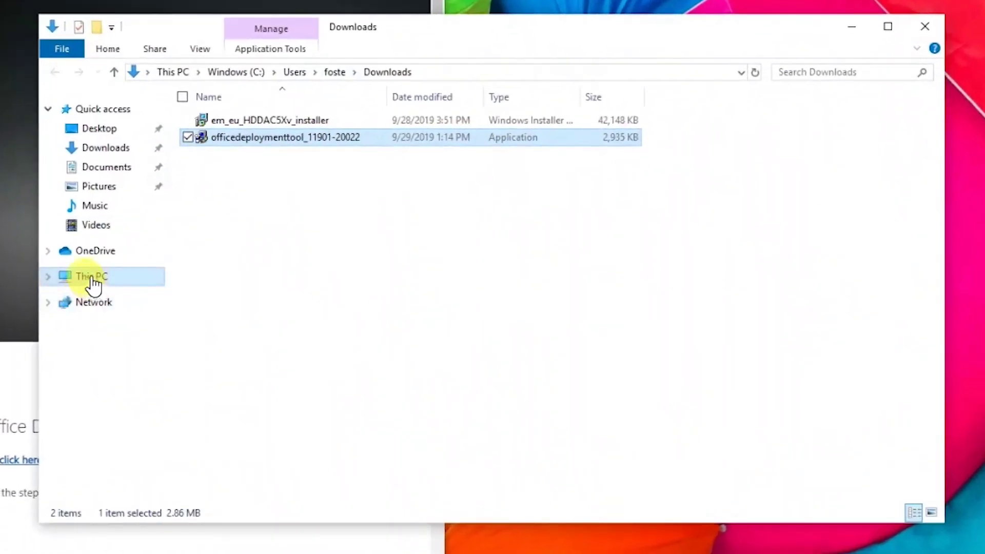
click(108, 153)
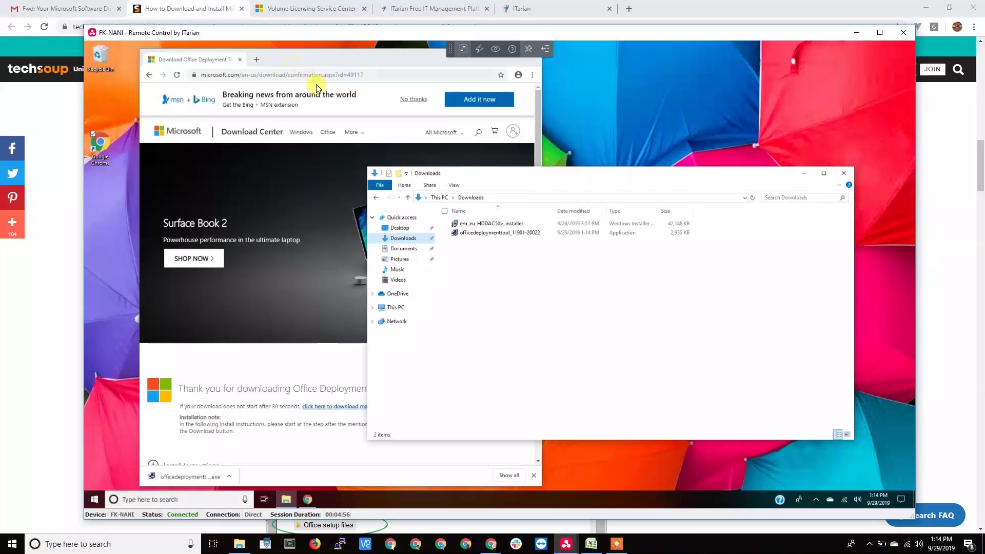
click(167, 8)
scroll(326, 369, down, 5)
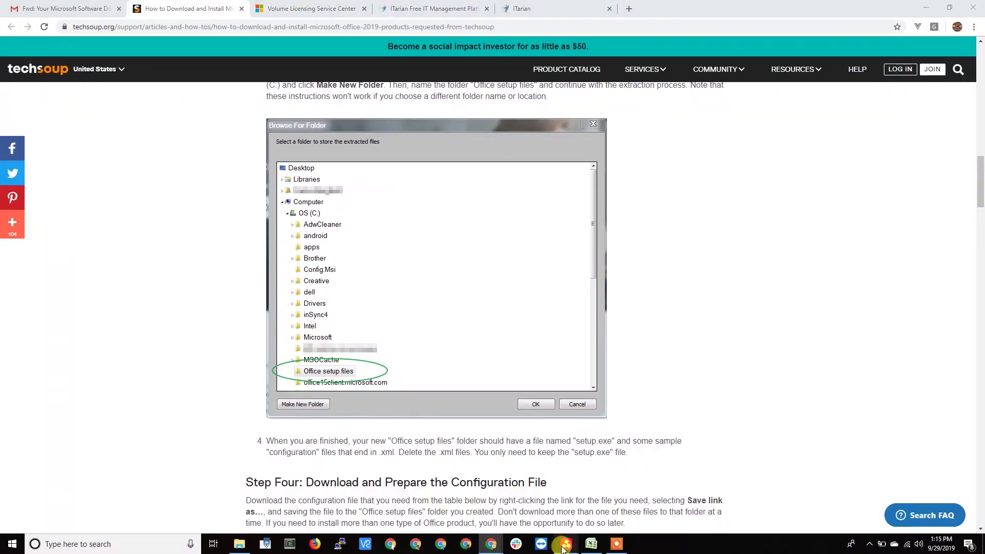
- Open the remote PC's Windows (C:) drive in its own Explorer window
mouse_move(567, 545)
click(521, 495)
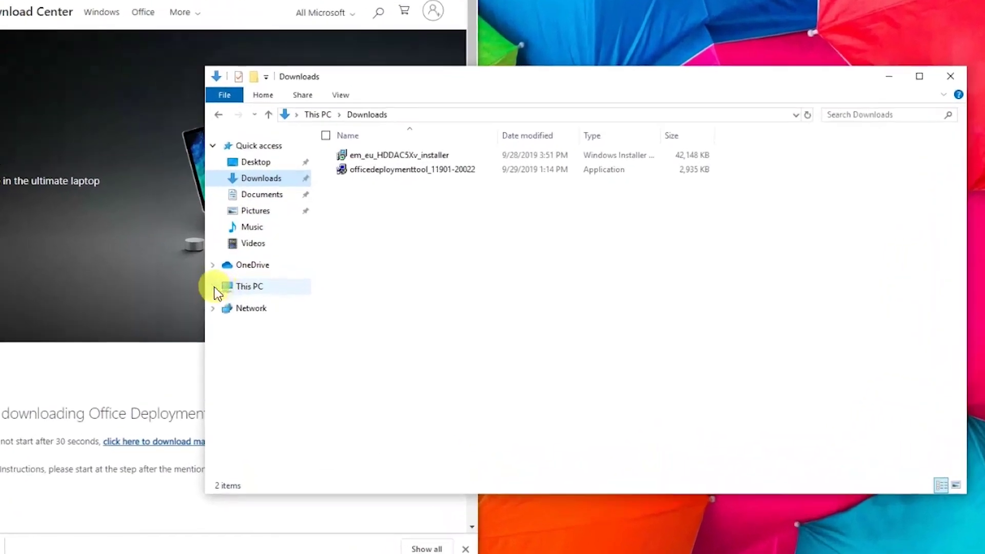
click(380, 308)
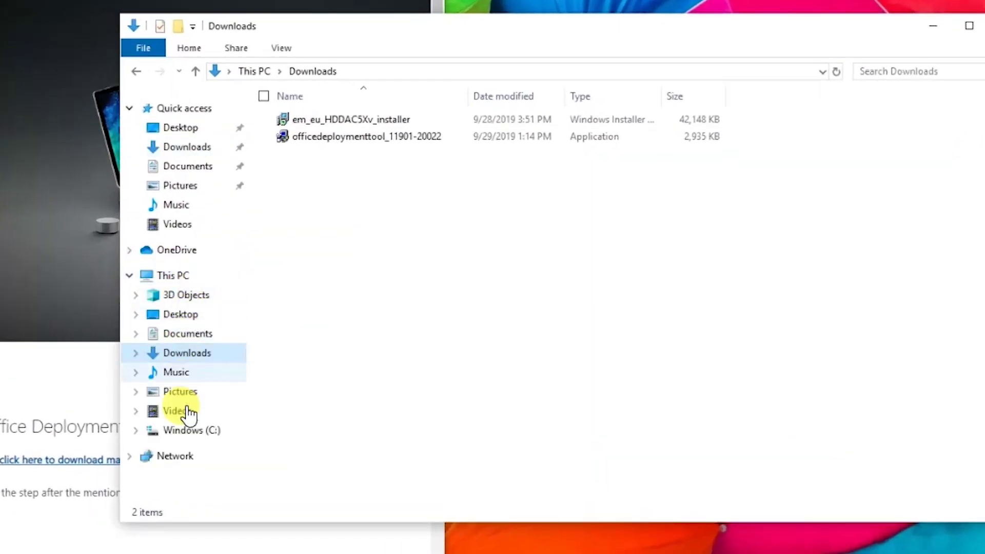
right_click(181, 433)
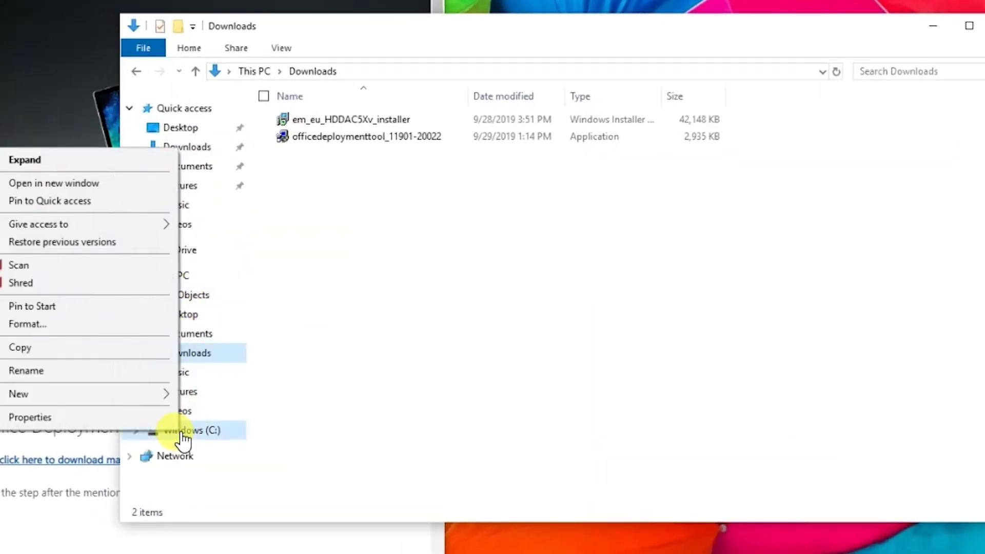
click(32, 186)
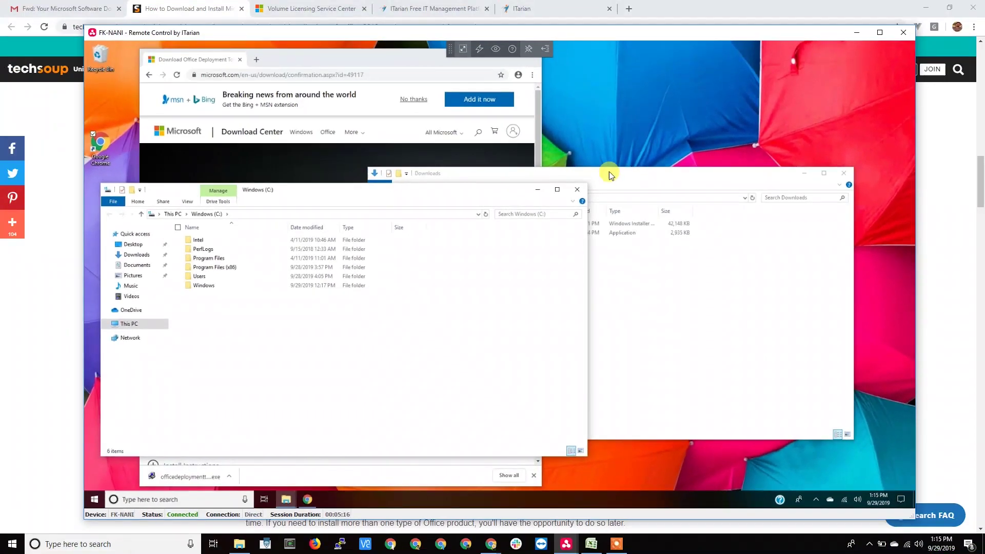
click(569, 51)
click(296, 189)
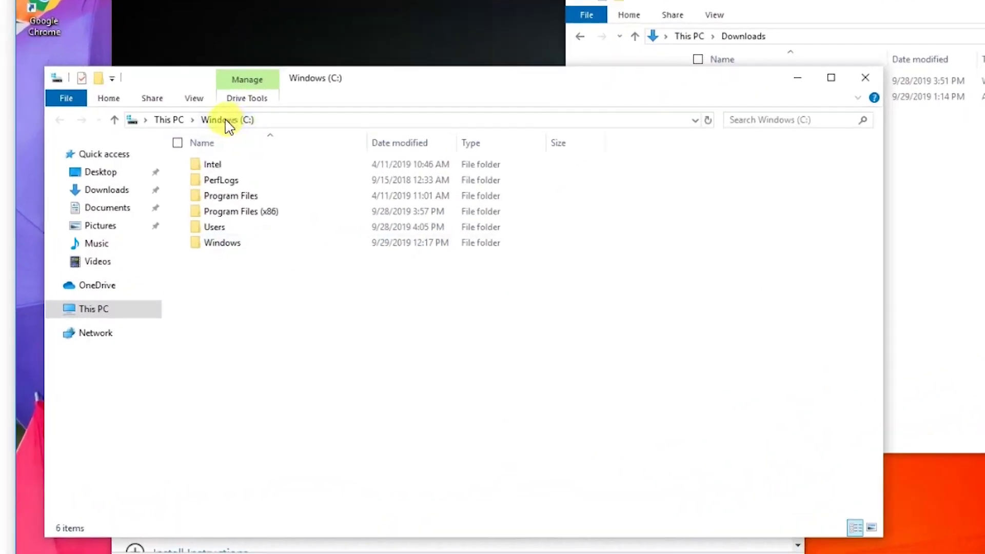
- Create a folder named 'Office setup files' at the C: drive root and open it
right_click(231, 287)
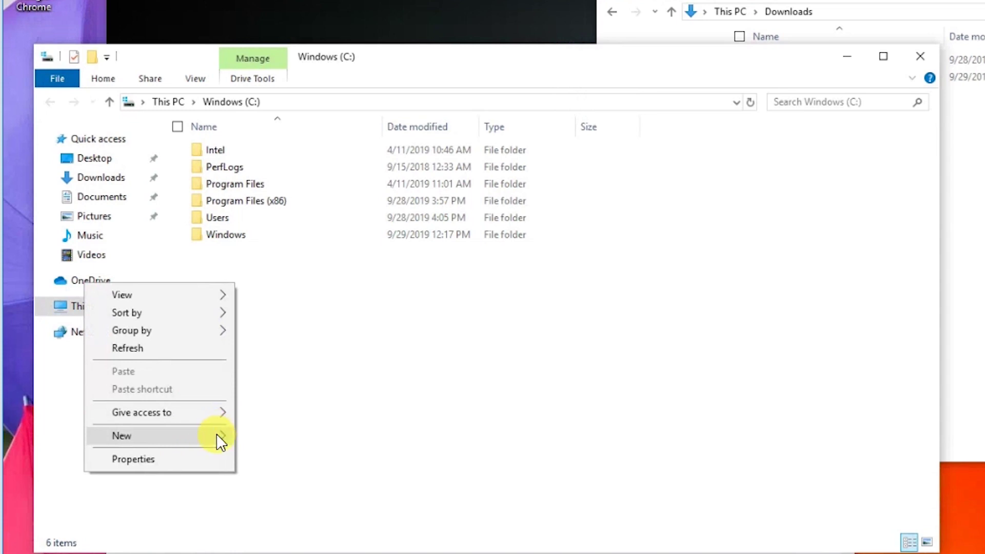
mouse_move(223, 435)
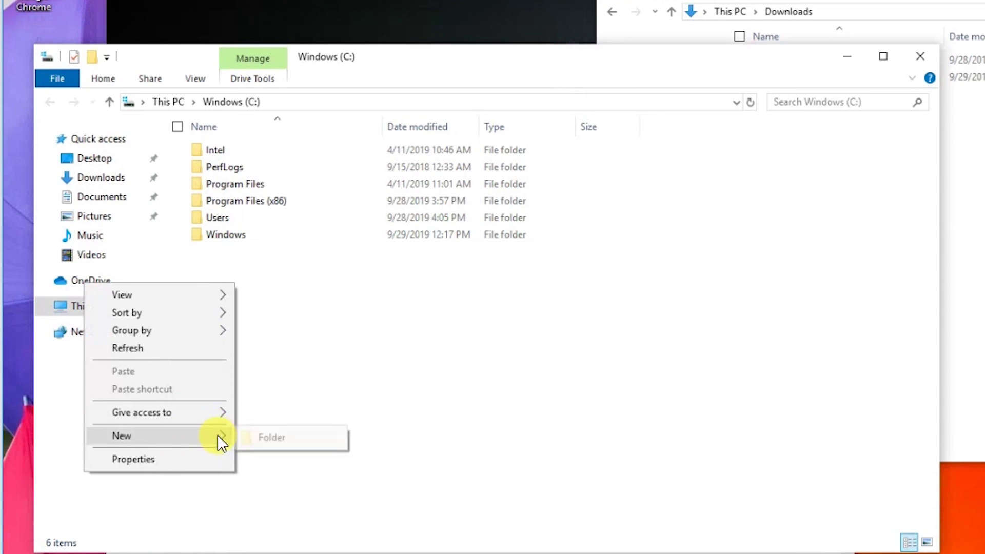
click(254, 437)
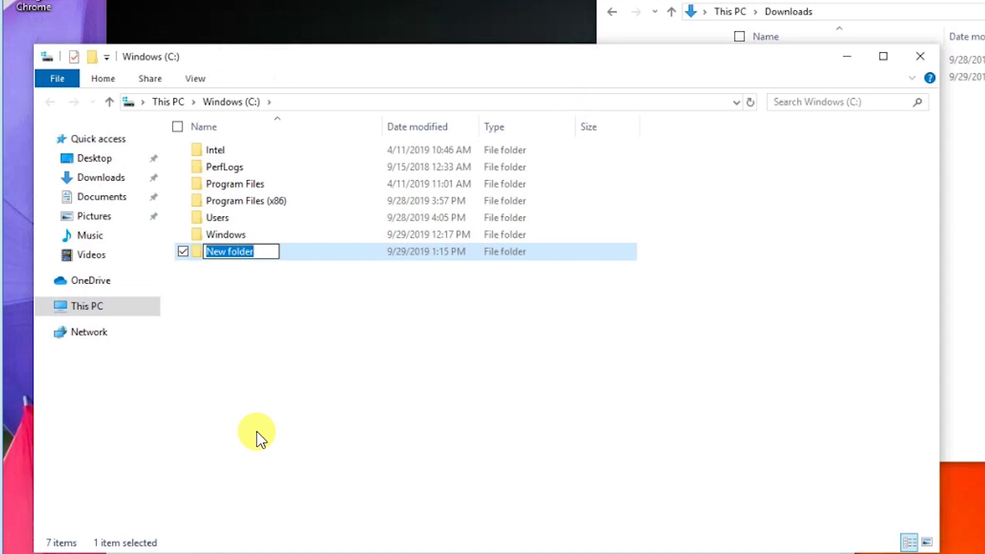
text(0)
text(ffice)
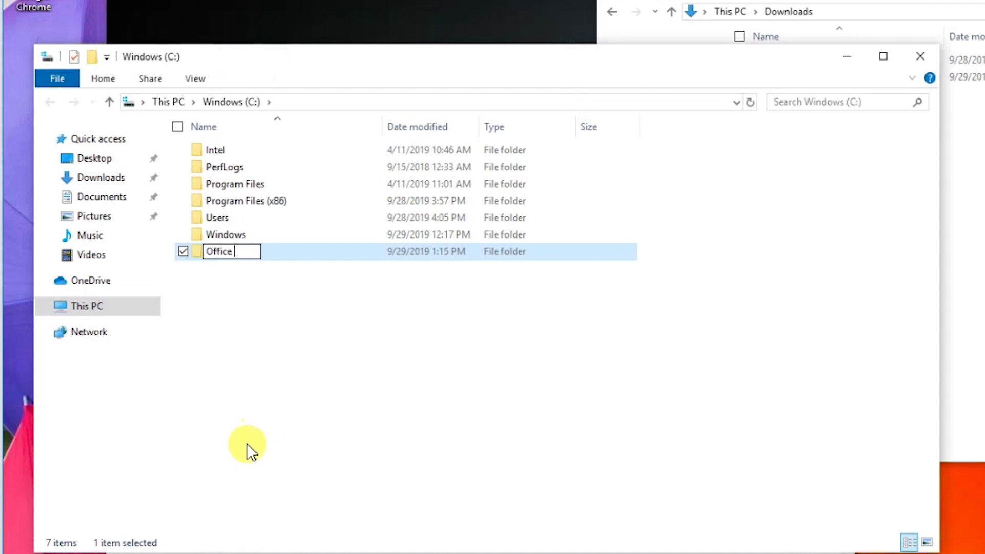
text( setup files)
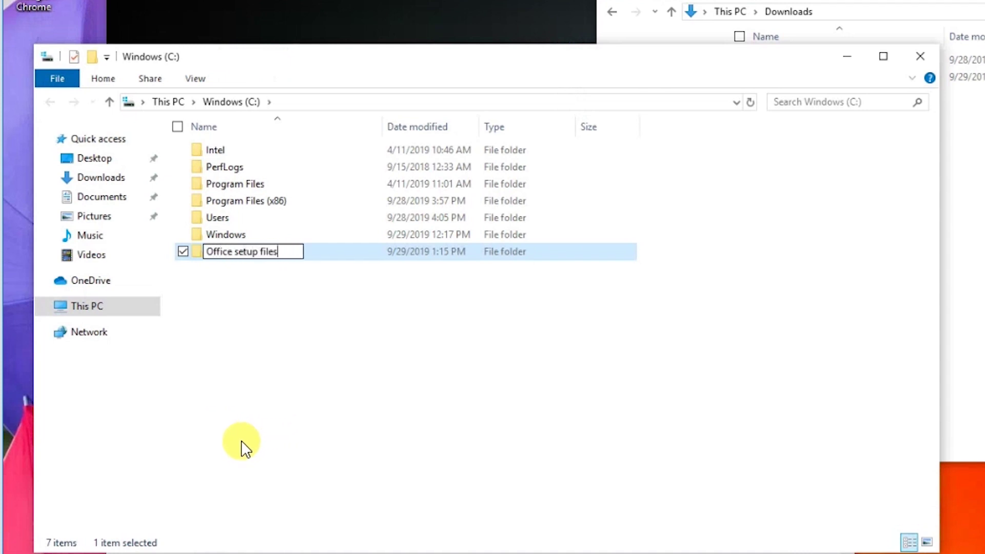
click(241, 447)
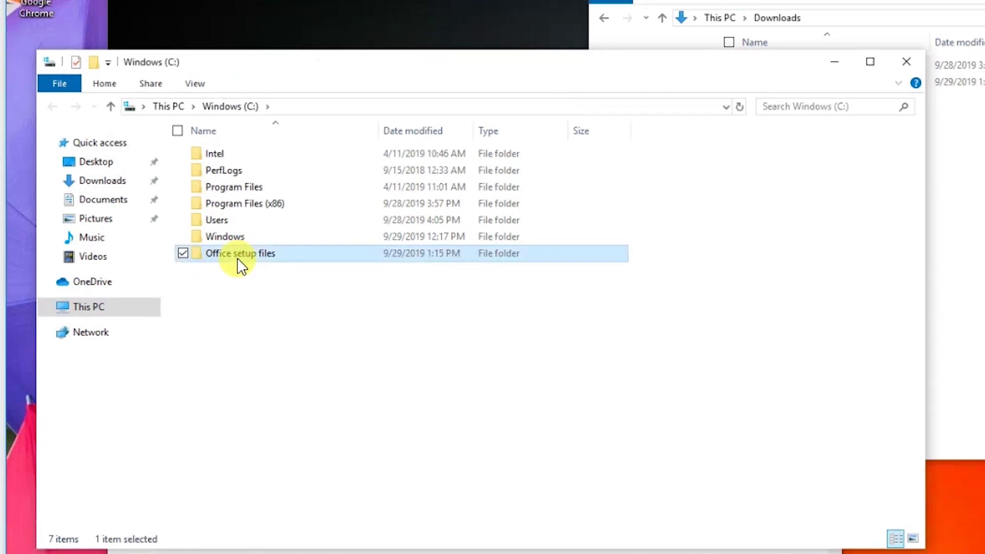
double_click(239, 253)
click(742, 93)
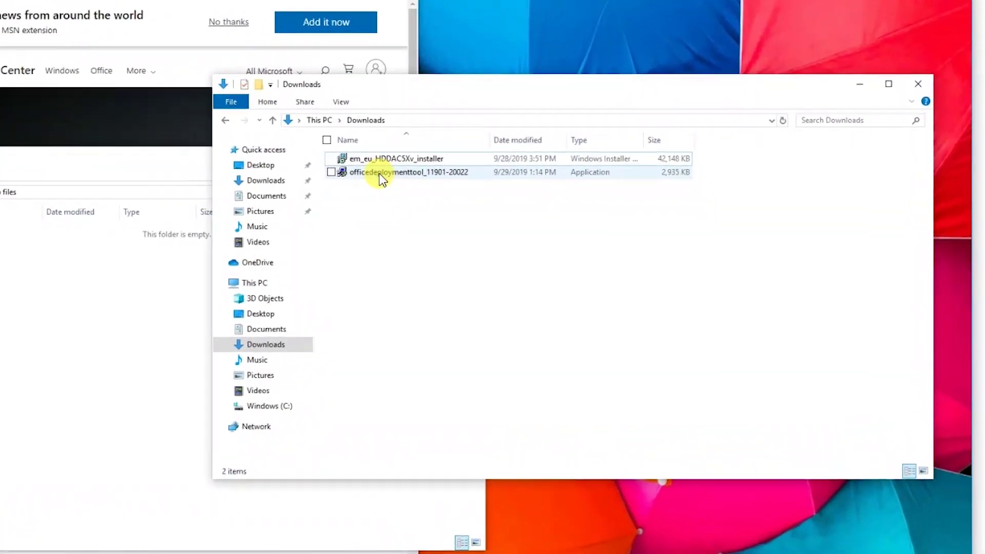
- Run officedeploymenttool, accept its license terms, and extract it into C:\Office setup files
click(378, 173)
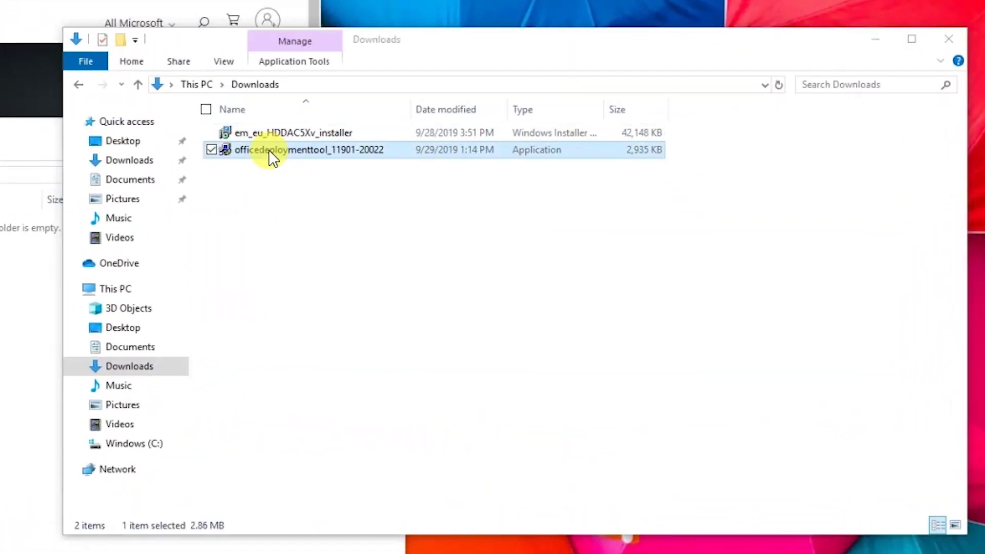
double_click(270, 152)
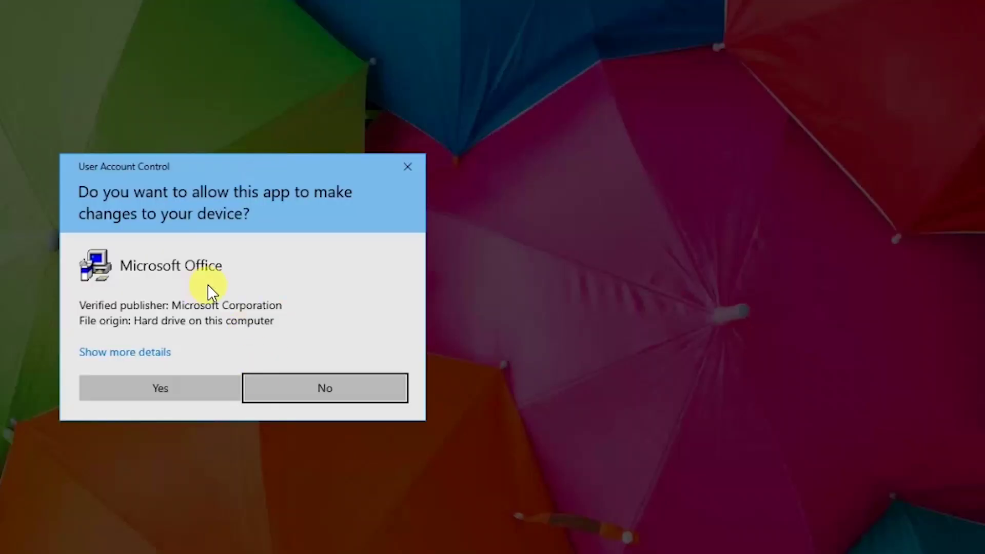
click(168, 388)
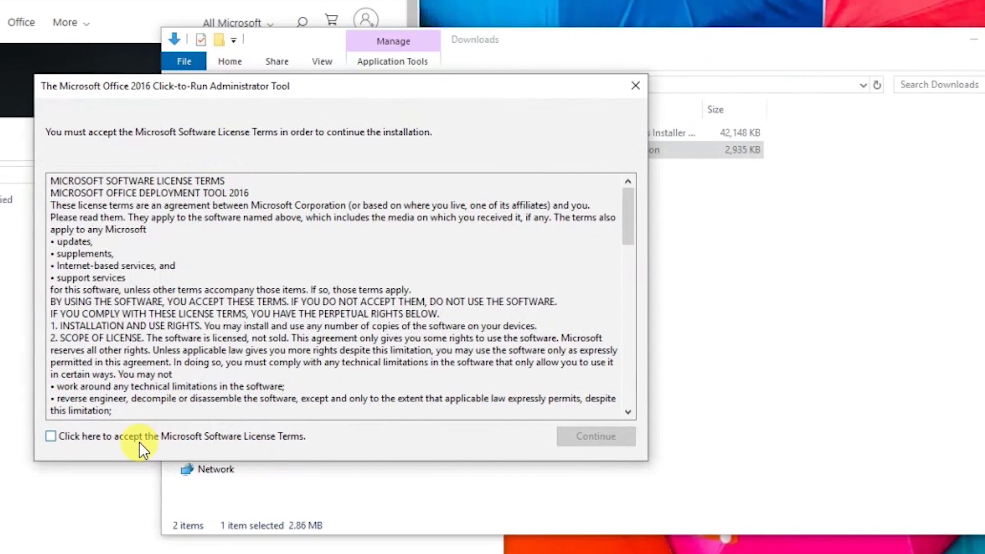
click(139, 438)
click(629, 440)
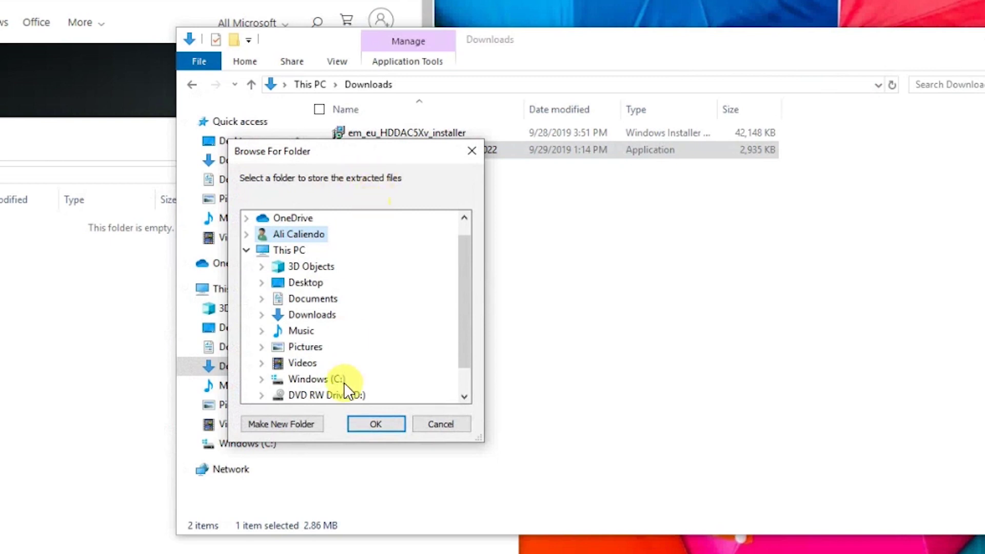
click(343, 381)
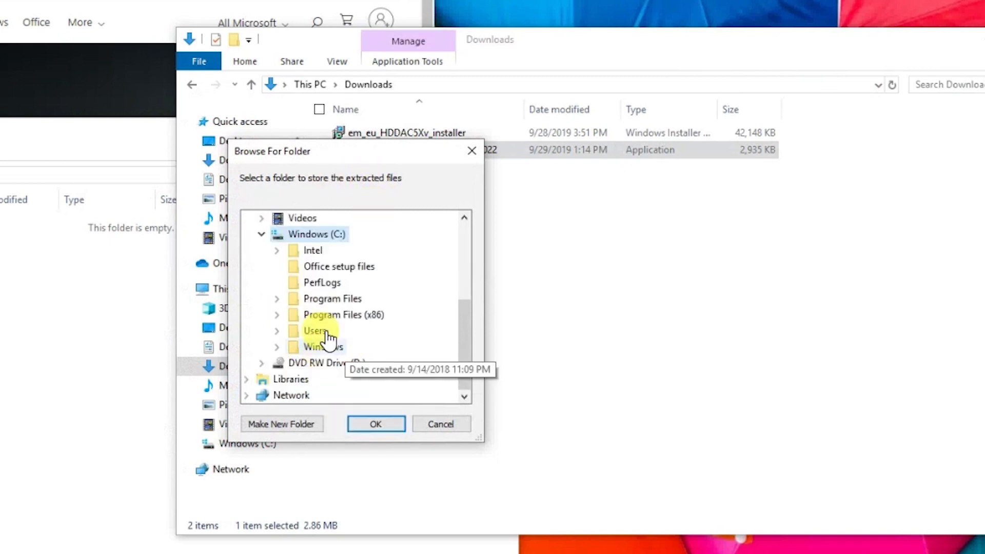
click(331, 267)
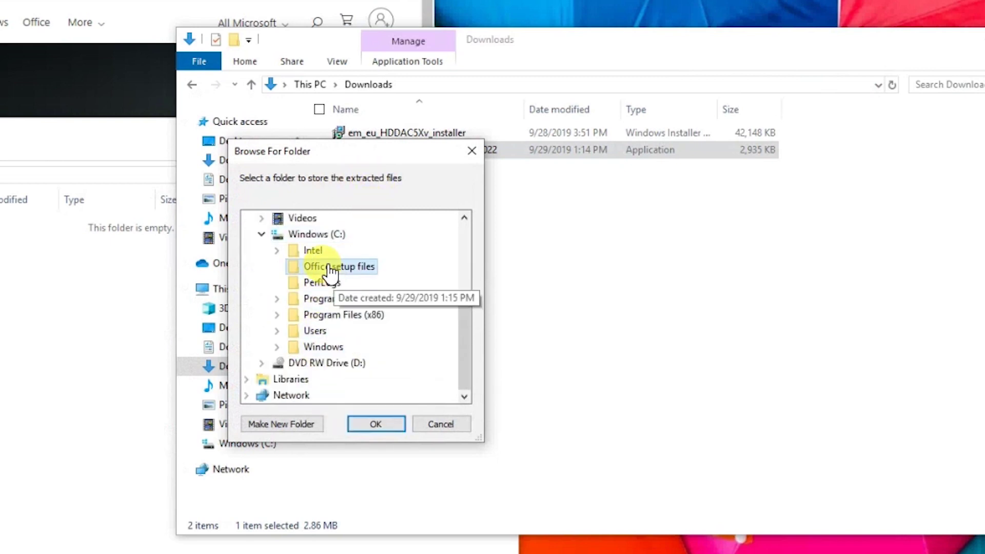
click(368, 424)
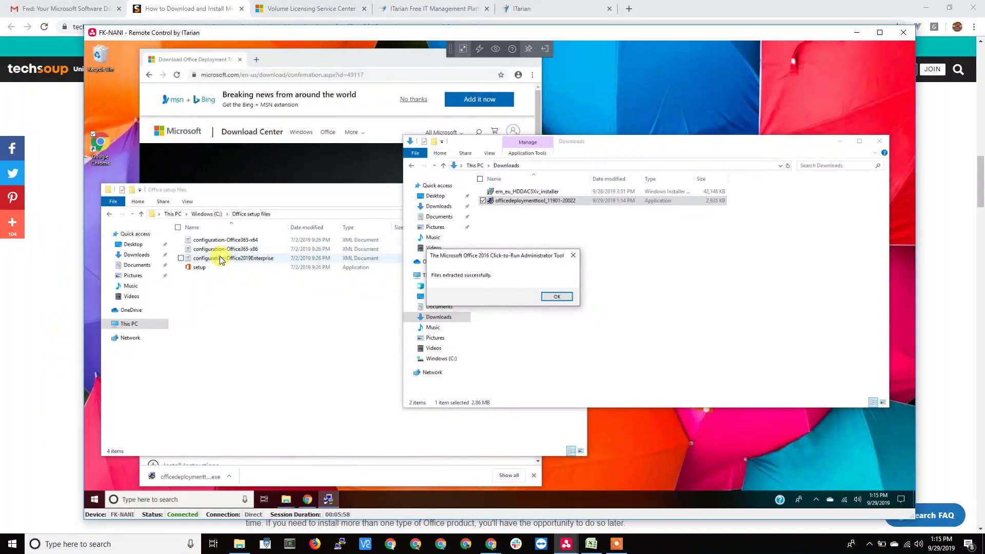
- Dismiss the extraction message and read TechSoup's note about keeping setup.exe and deleting the .xml files
click(556, 297)
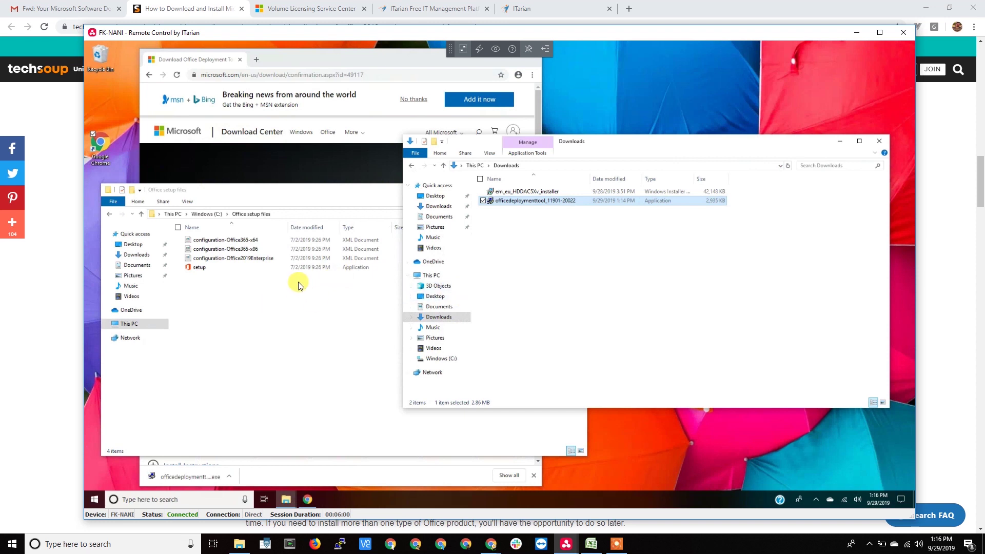
click(181, 11)
scroll(363, 281, down, 5)
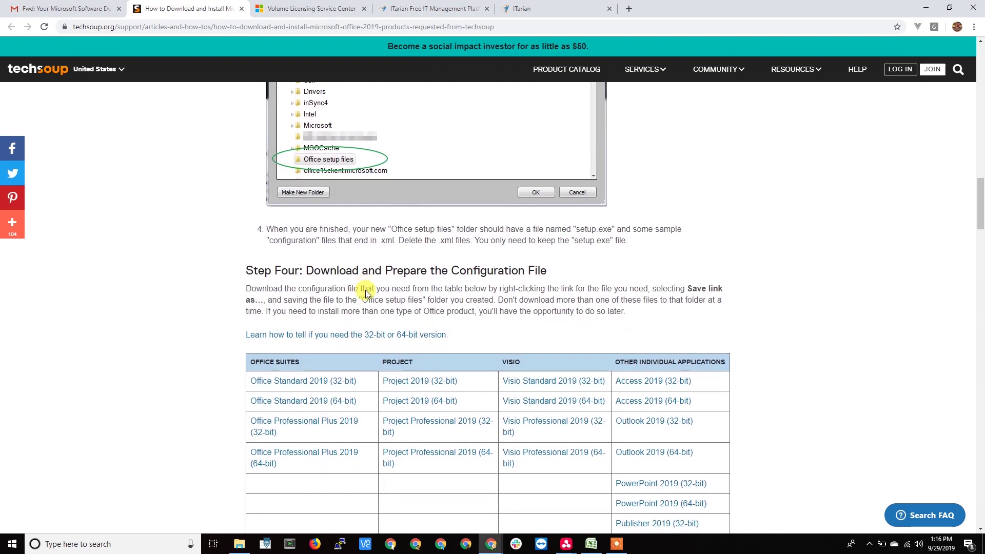
scroll(378, 275, up, 4)
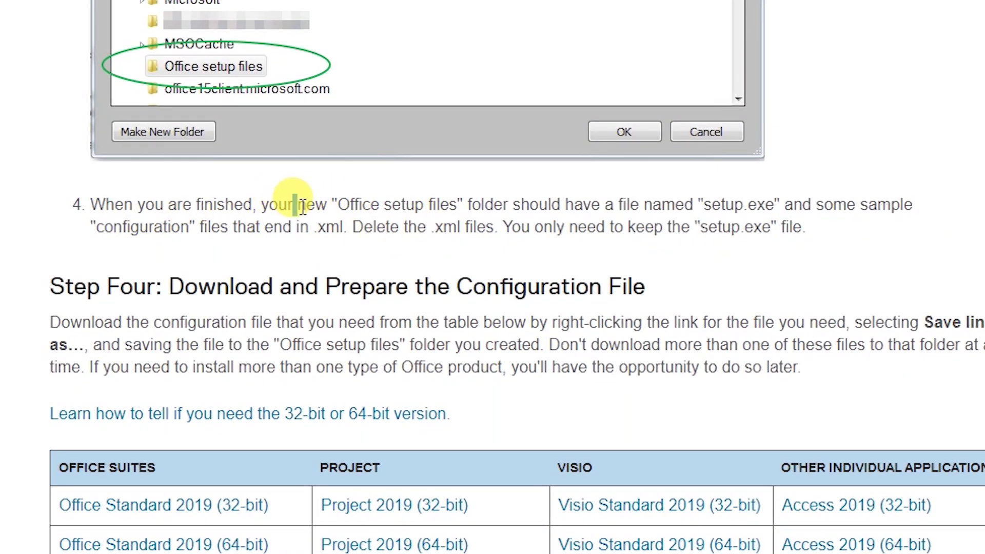
drag(294, 204, 765, 199)
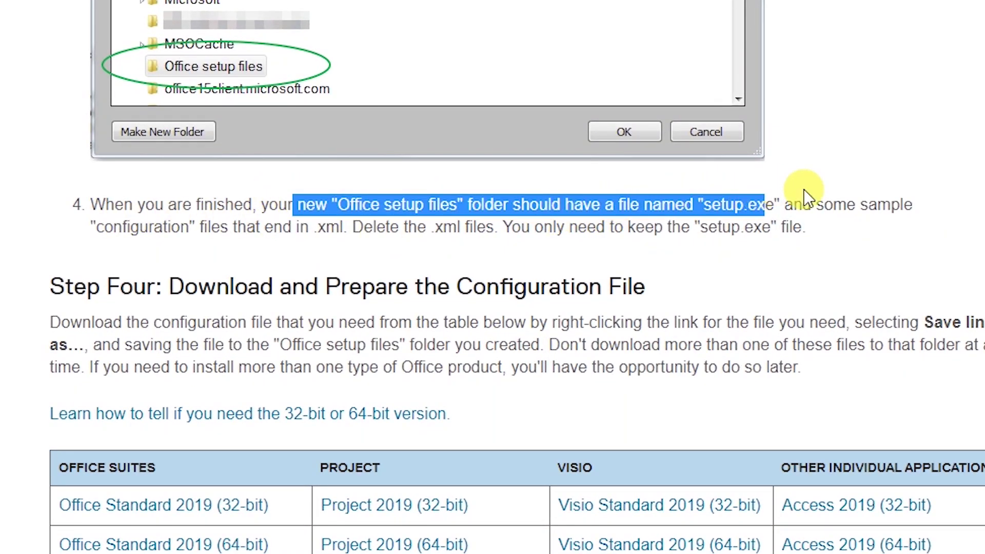
drag(247, 226, 512, 227)
click(477, 227)
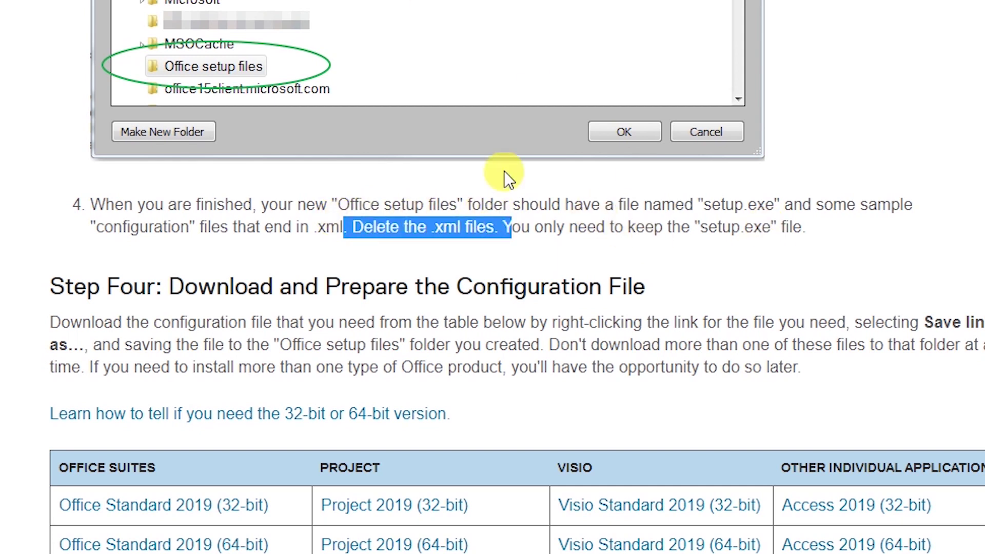
- Delete the three configuration XML files from the remote Office setup files folder
click(565, 544)
click(597, 517)
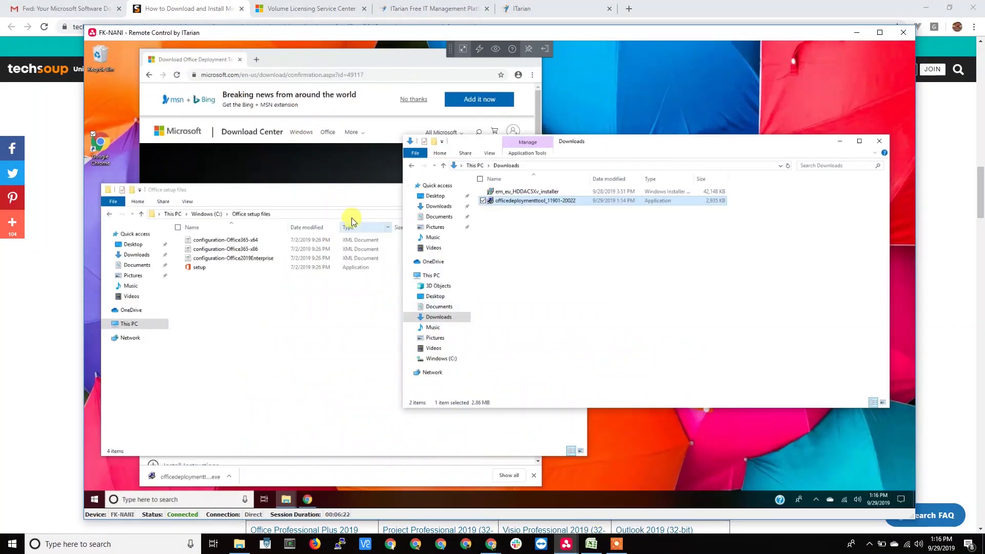
click(231, 237)
shift+click(372, 249)
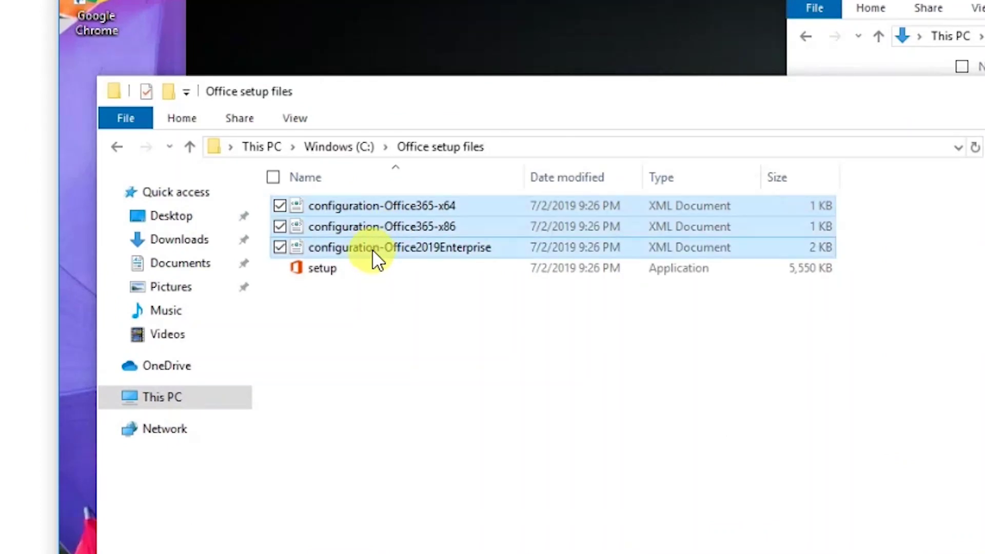
key(Delete)
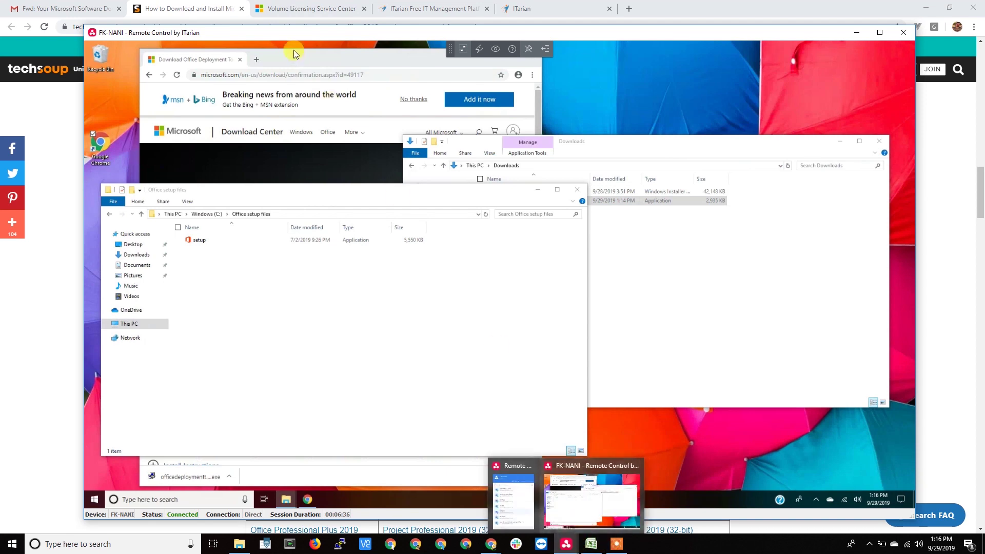
- Copy the Office Standard 2019 (64-bit) configuration file link from TechSoup's Step Four table
click(163, 10)
scroll(367, 335, down, 2)
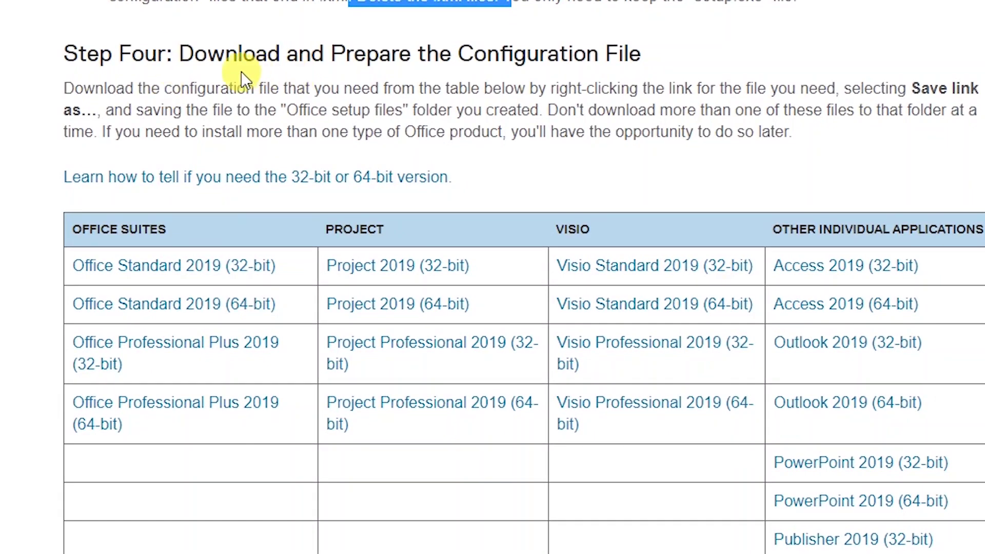
drag(178, 53, 650, 50)
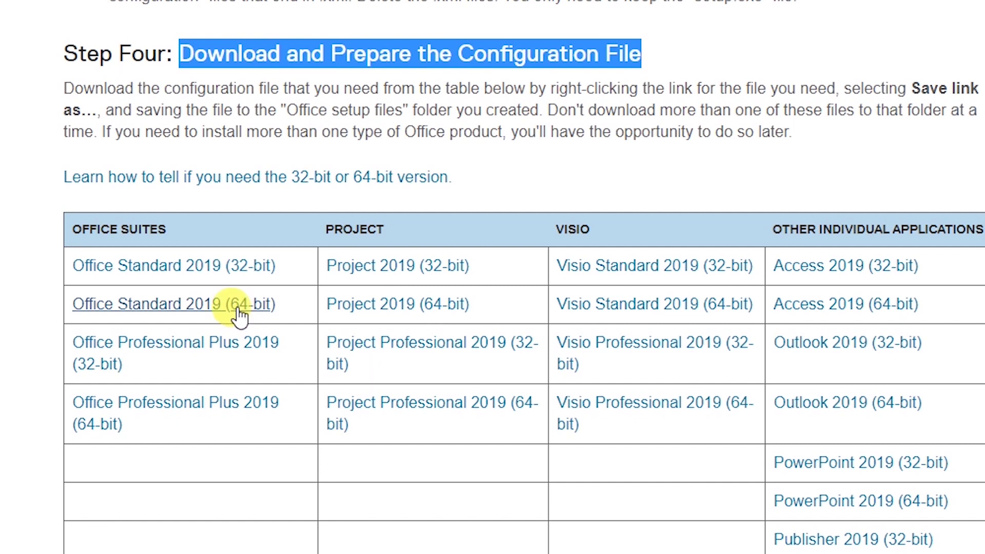
right_click(204, 303)
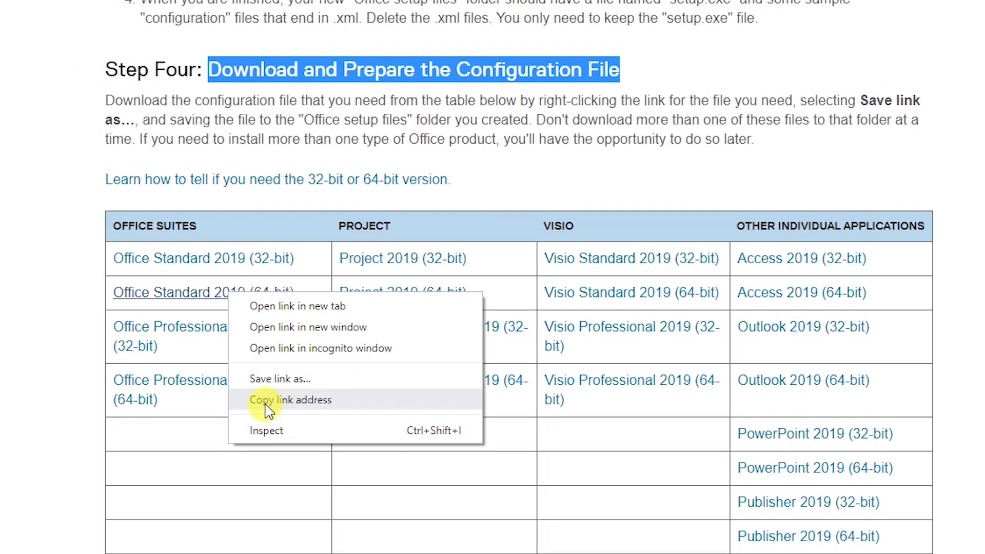
click(249, 424)
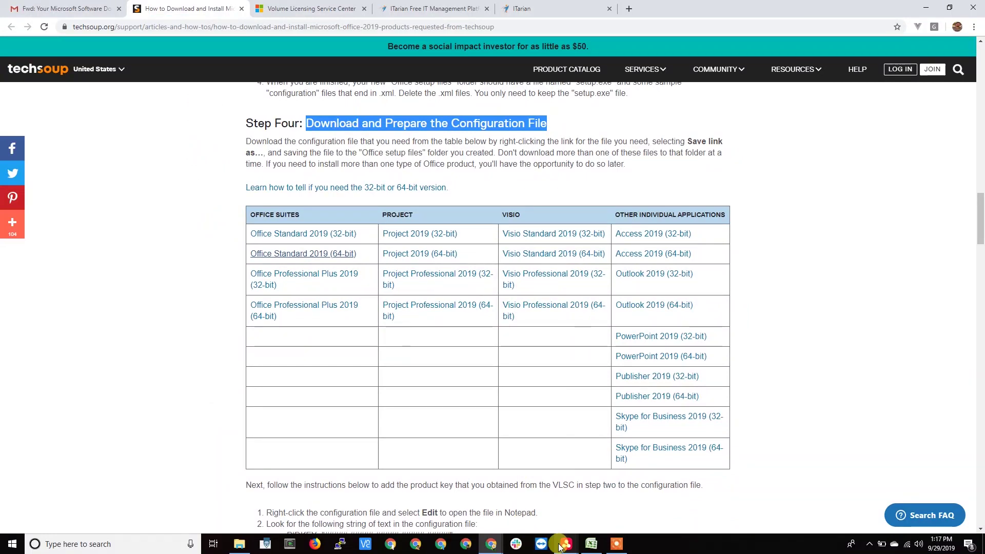
mouse_move(564, 544)
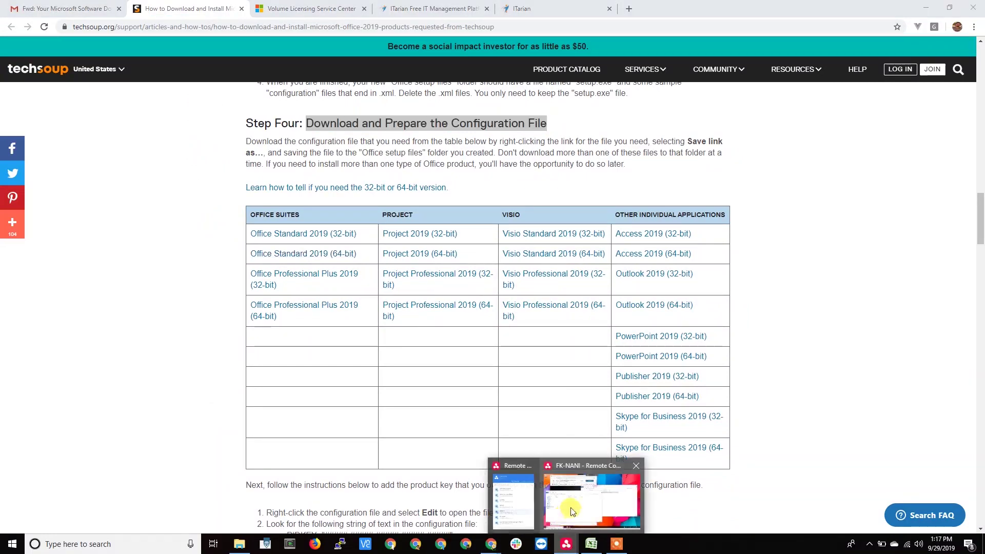
click(567, 510)
- Download the Office Standard 2019 64-bit configuration XML from the copied link and show it in Downloads
click(343, 60)
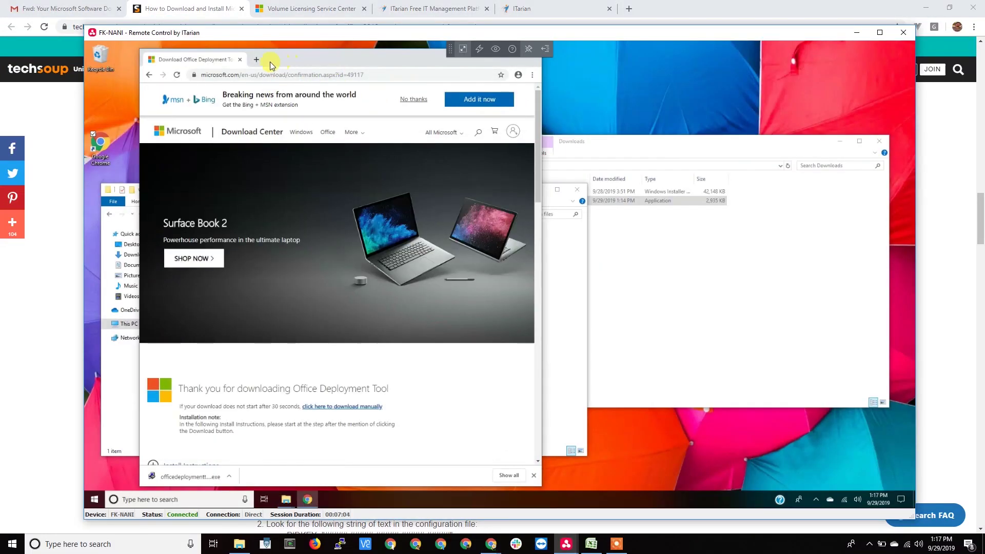
click(256, 60)
key(ctrl+v)
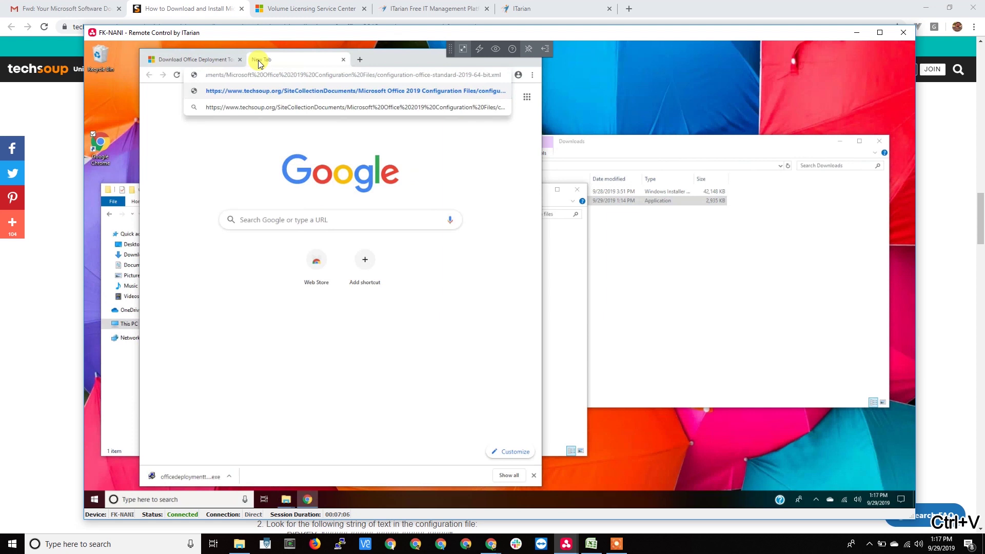
key(Return)
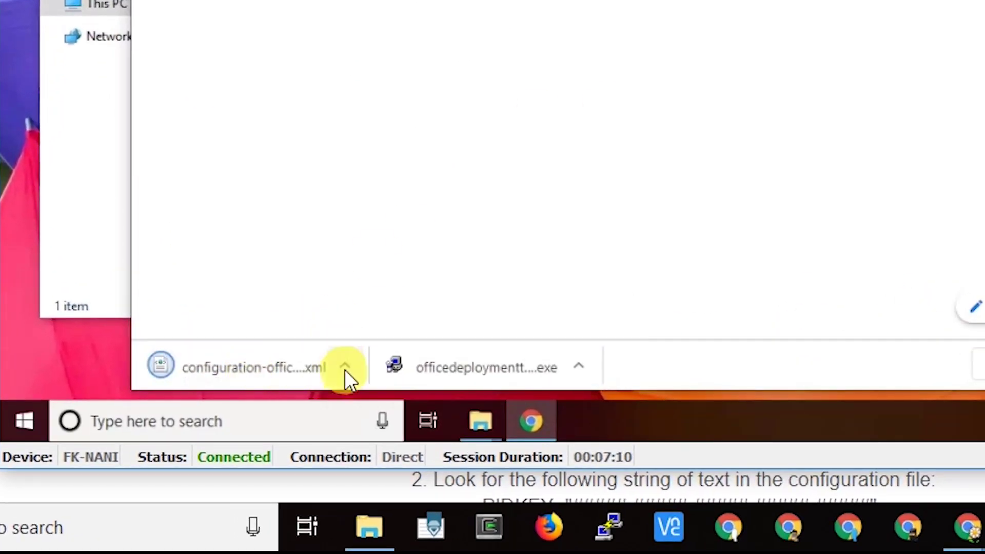
click(344, 367)
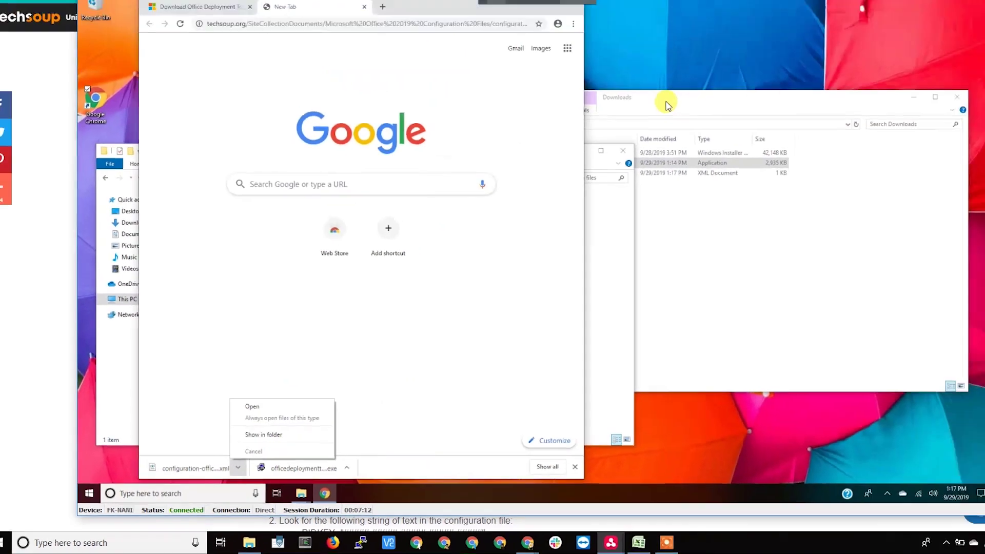
click(667, 104)
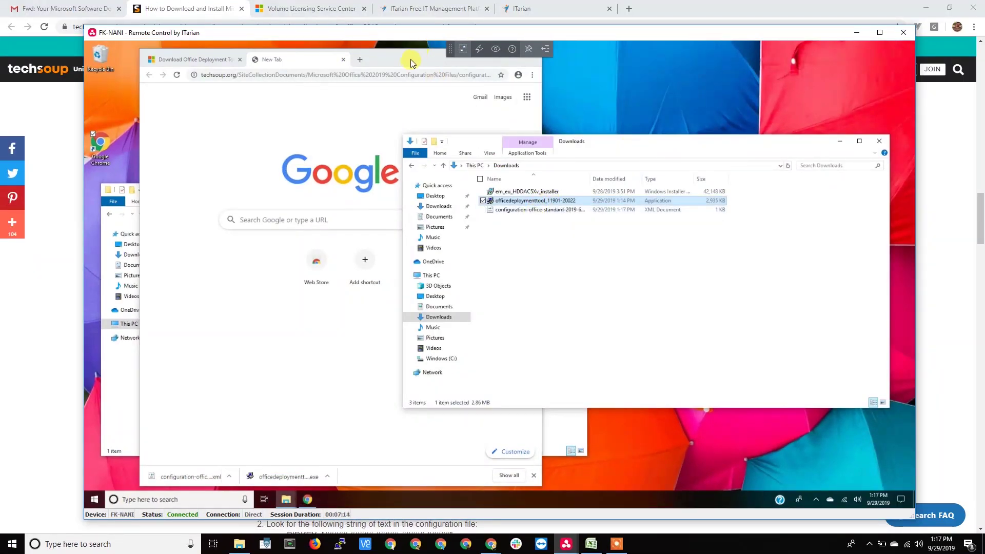
- Move the configuration XML from Downloads into the Office setup files folder beside setup
drag(411, 59, 590, 77)
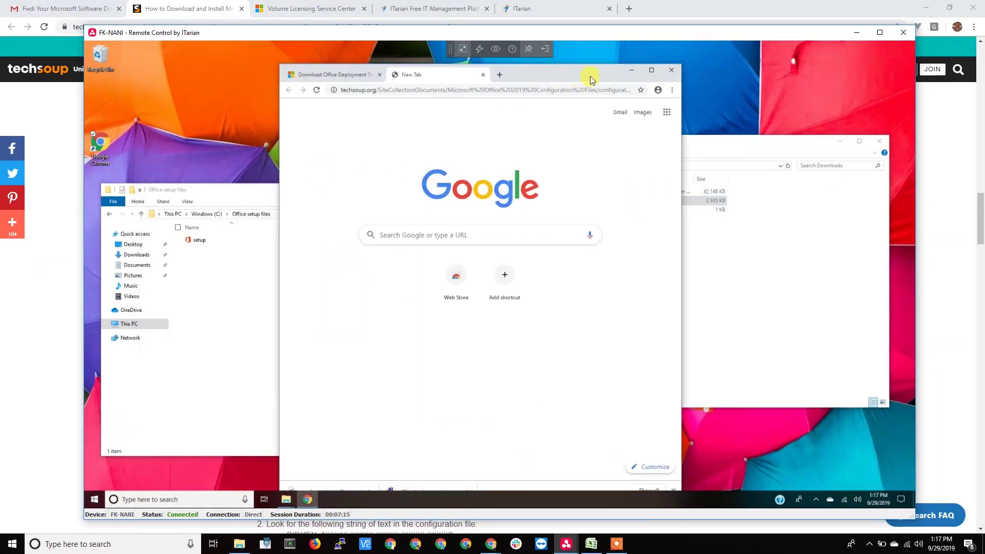
click(632, 71)
click(515, 211)
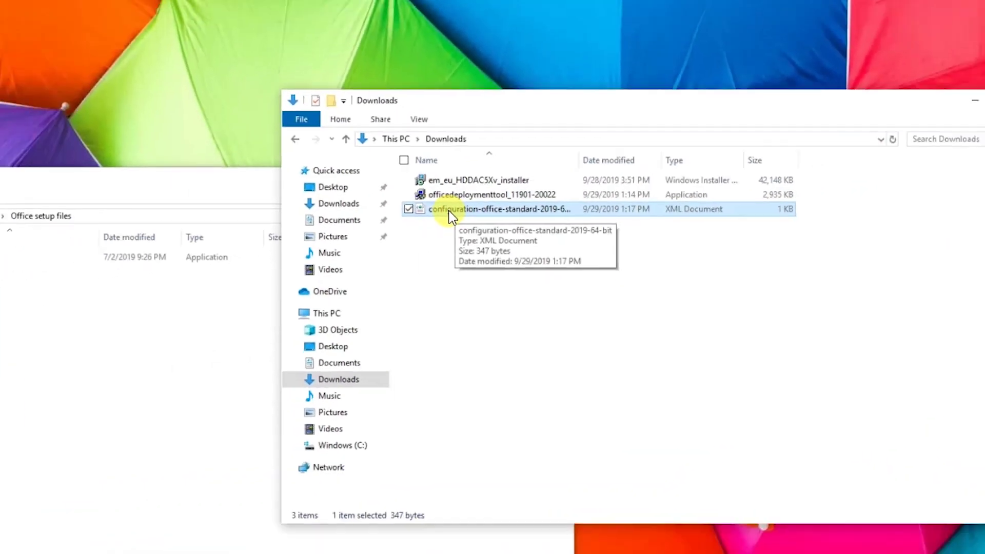
drag(369, 211, 227, 297)
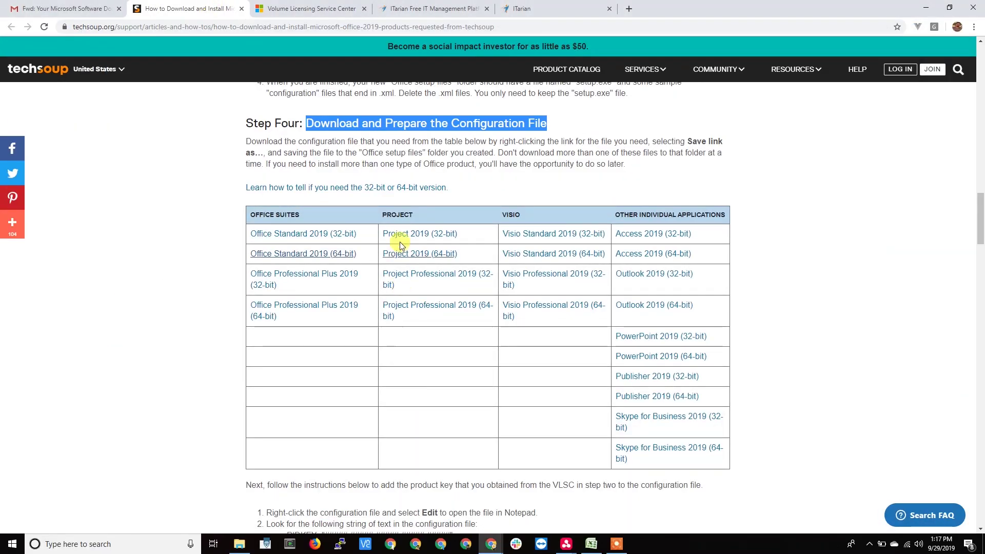
scroll(399, 241, down, 2)
scroll(426, 390, down, 1)
scroll(425, 374, up, 1)
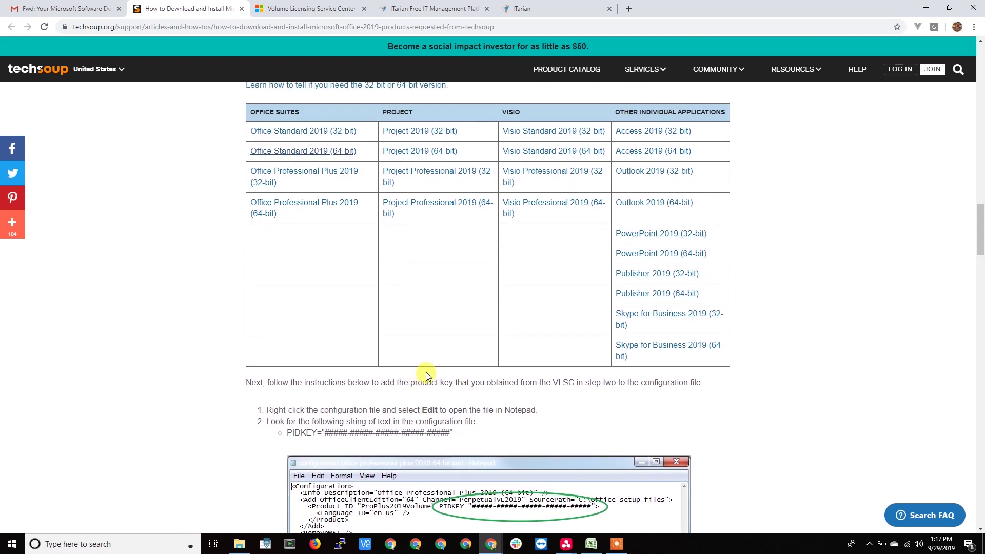
scroll(425, 374, up, 1)
- Find and select the configuration.xml file name in TechSoup's Step Four instructions
scroll(519, 226, up, 1)
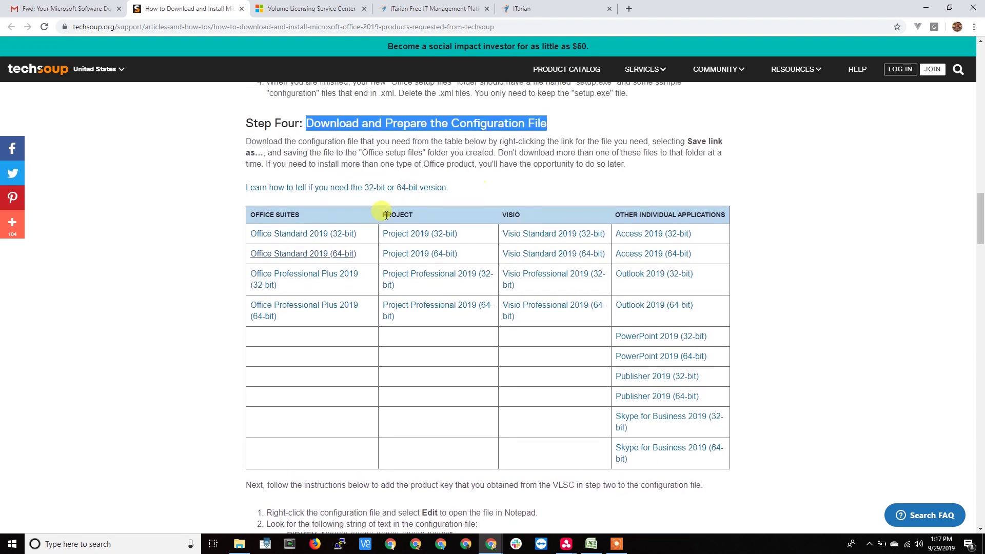
double_click(365, 153)
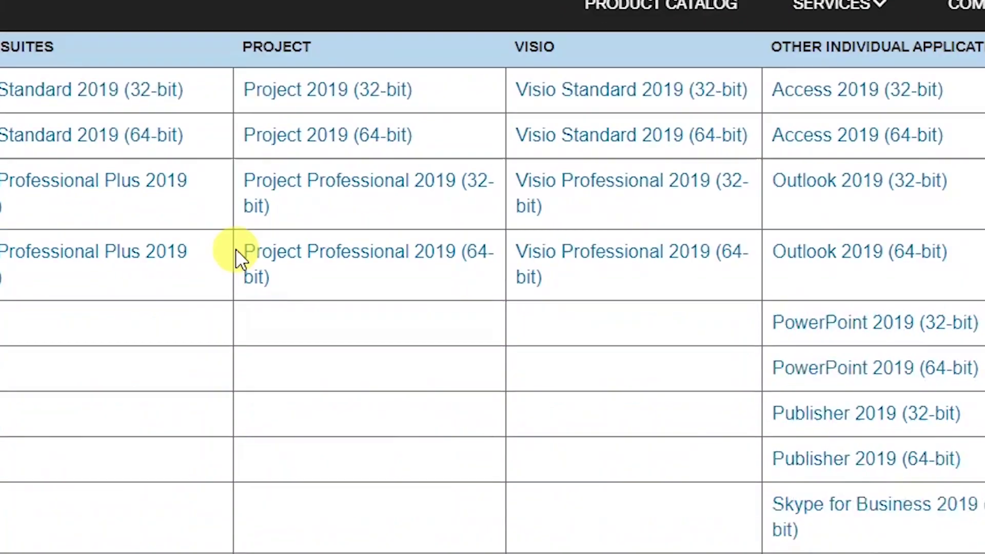
scroll(398, 308, down, 3)
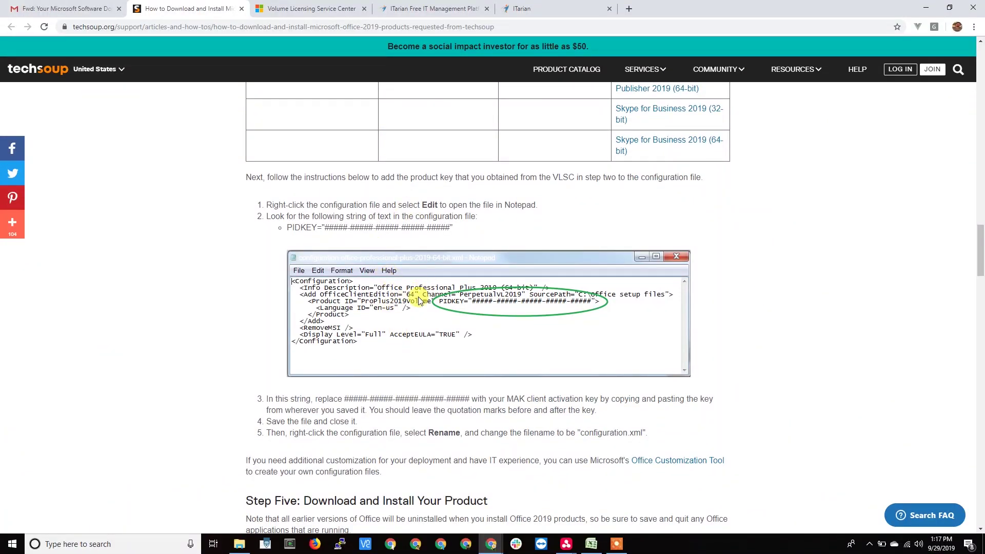
scroll(413, 410, down, 1)
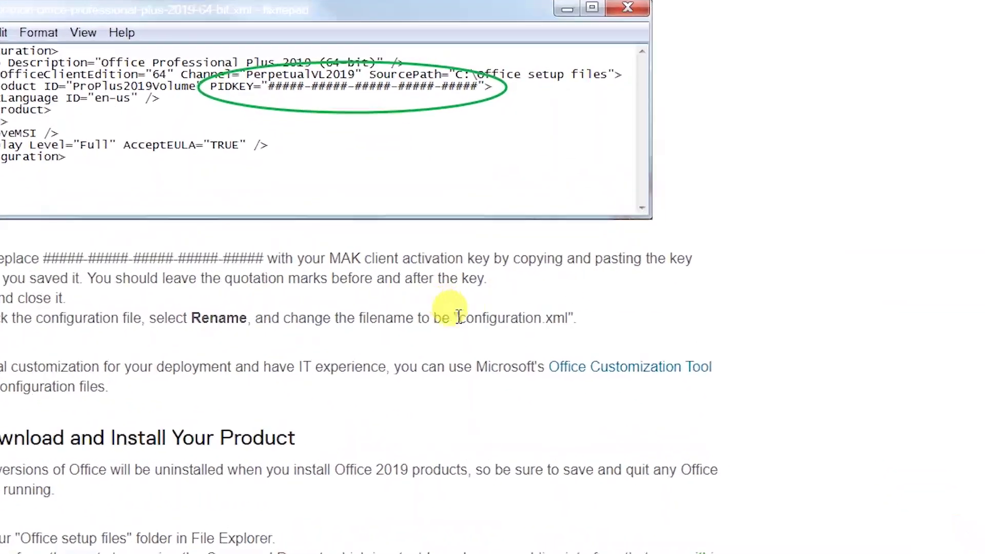
drag(579, 382, 610, 380)
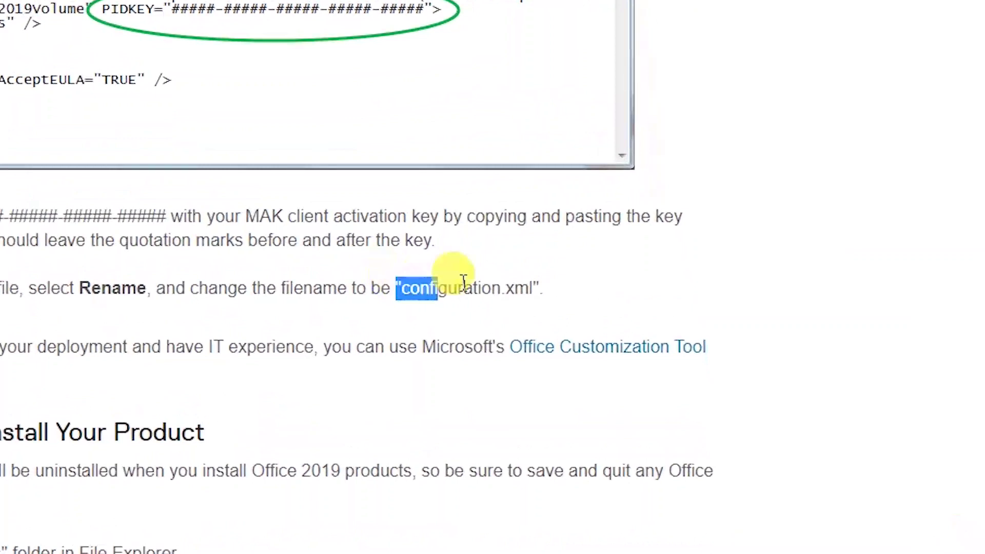
drag(463, 282, 538, 288)
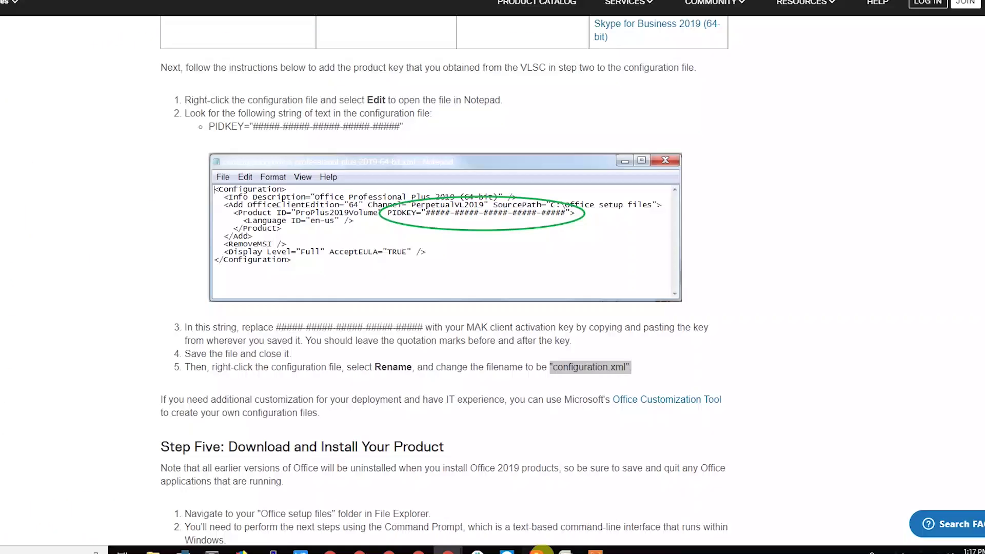
- Rename the downloaded configuration XML on the remote PC to configuration.xml
mouse_move(538, 550)
click(598, 497)
right_click(267, 252)
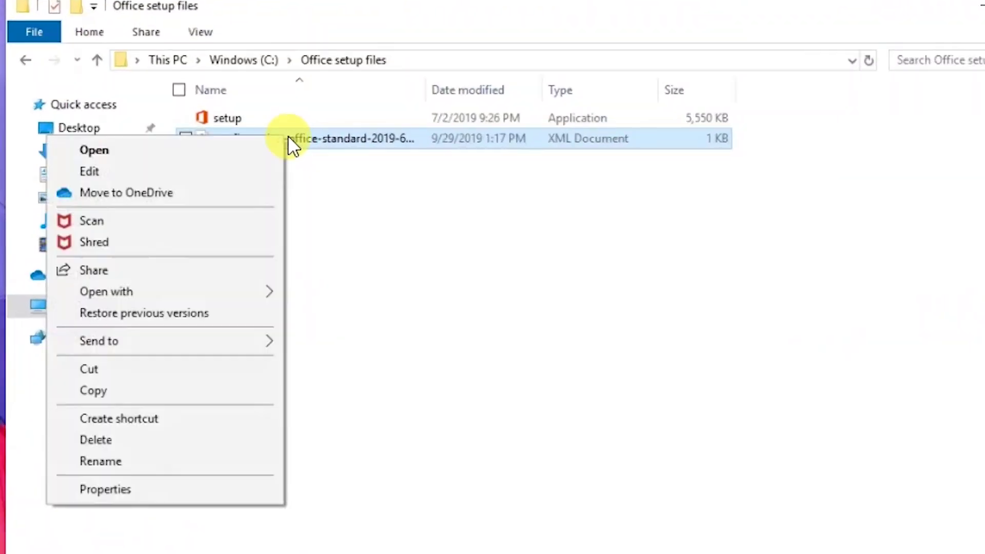
click(131, 463)
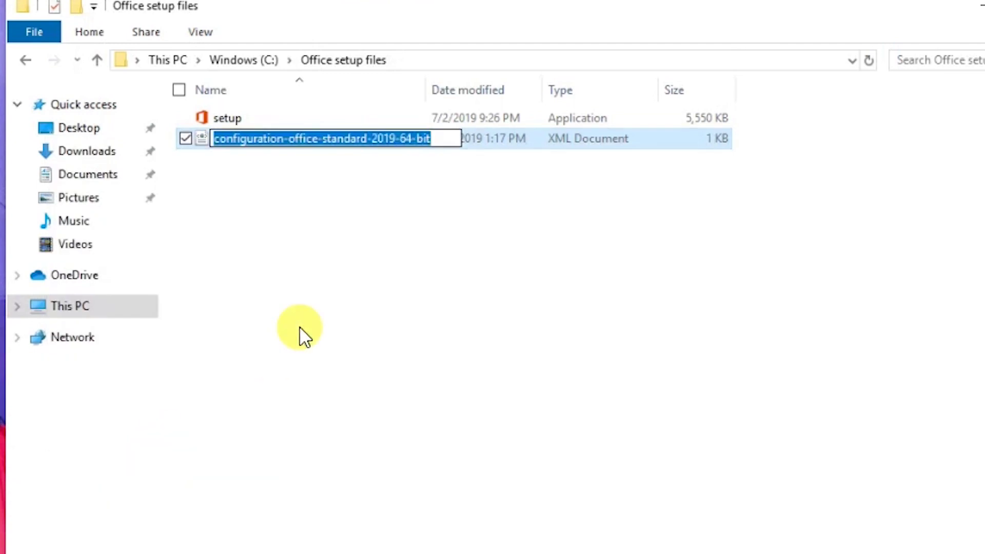
text(c)
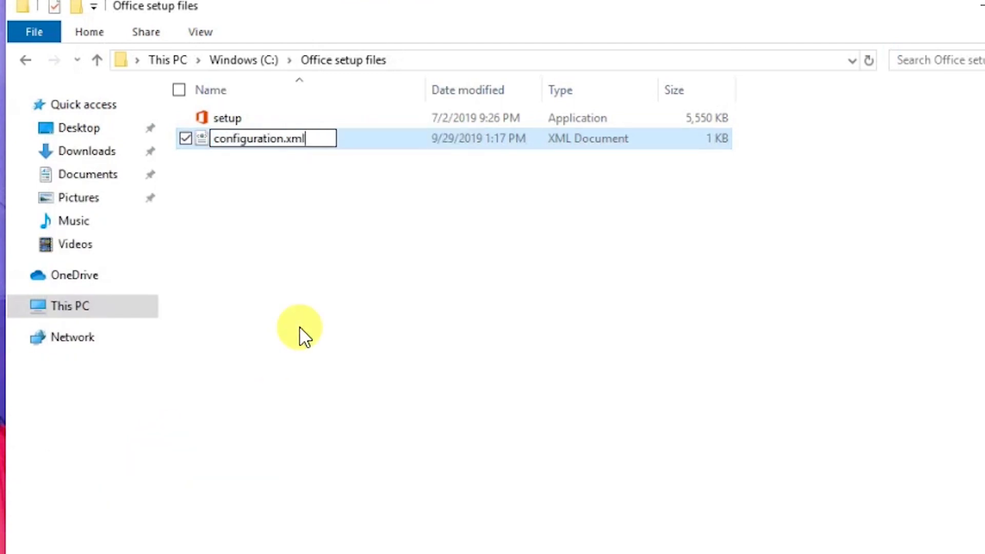
text(onfiguration)
key(Return)
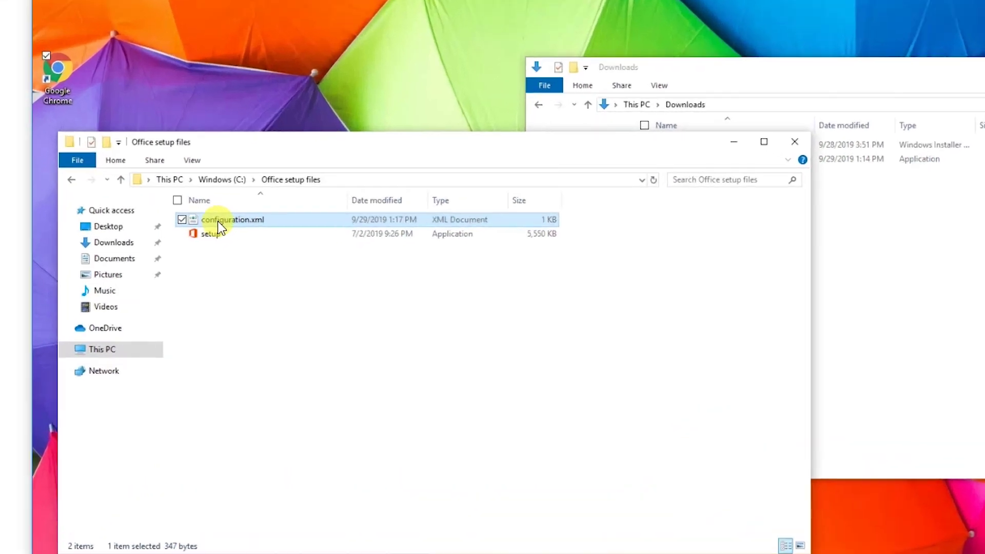
- Open configuration.xml in Notepad and copy the Office Standard 2019 product key from VLSC
right_click(218, 222)
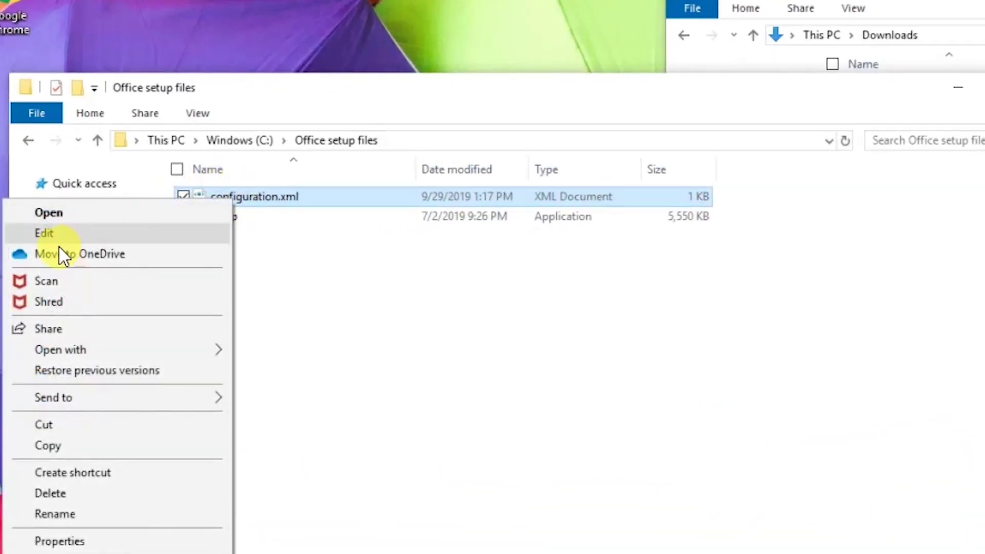
click(96, 247)
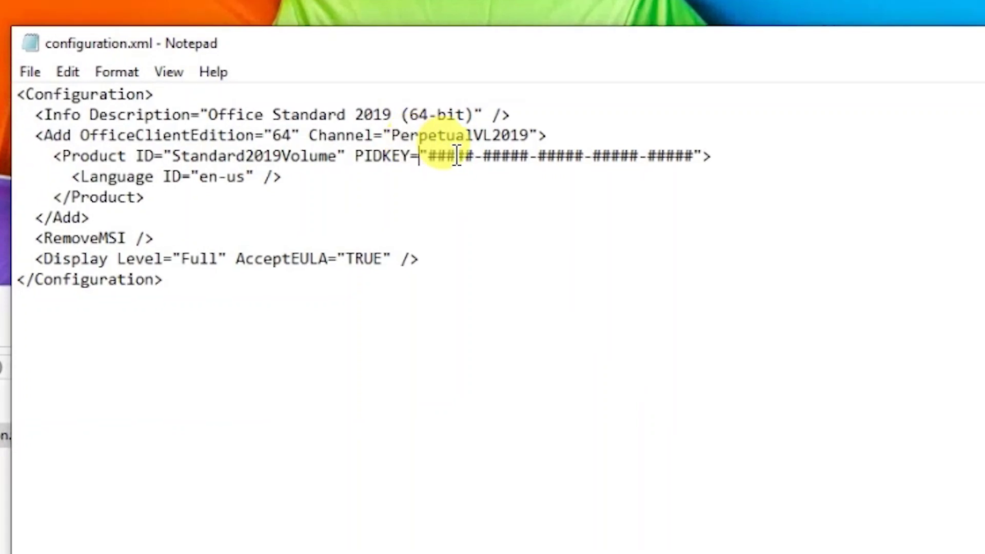
drag(380, 134, 484, 134)
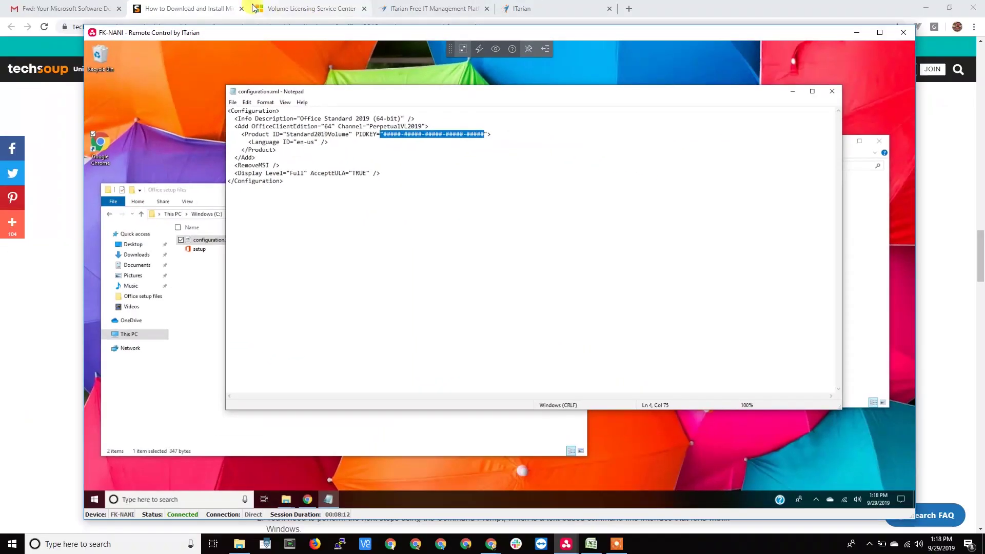
click(198, 9)
scroll(485, 315, down, 1)
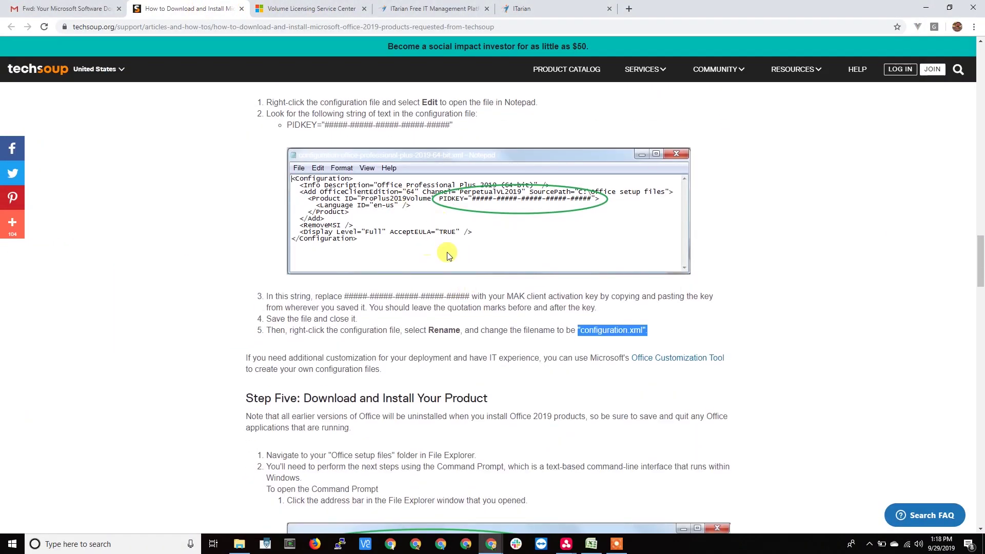
scroll(356, 215, up, 2)
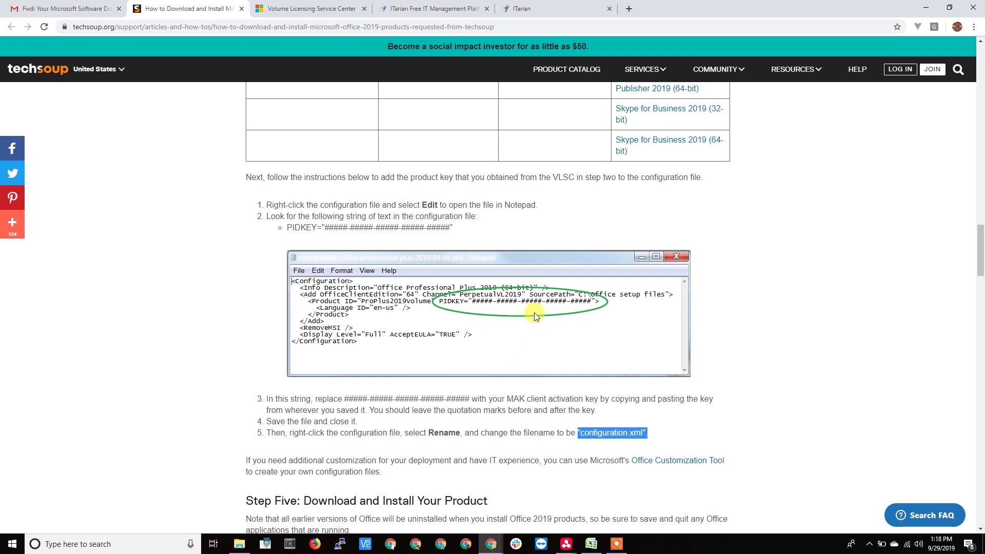
click(304, 6)
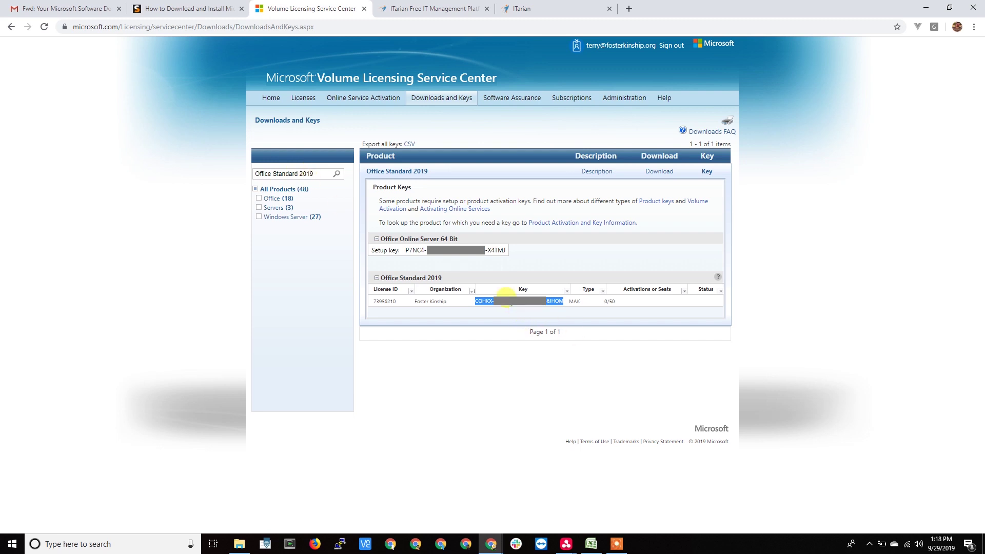
right_click(505, 298)
click(528, 310)
- Paste the product key over the PIDKEY placeholder, save configuration.xml and close Notepad
click(566, 543)
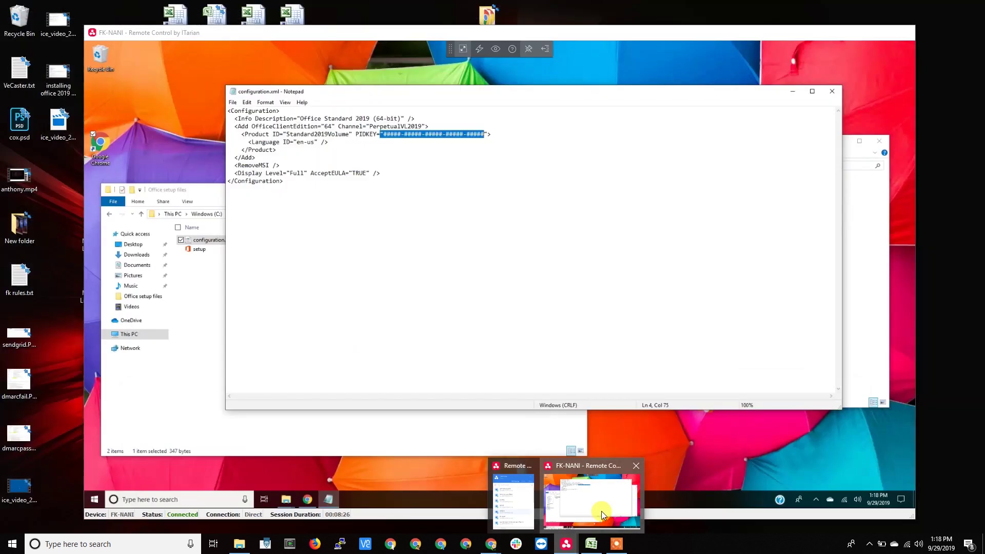
click(601, 511)
click(410, 157)
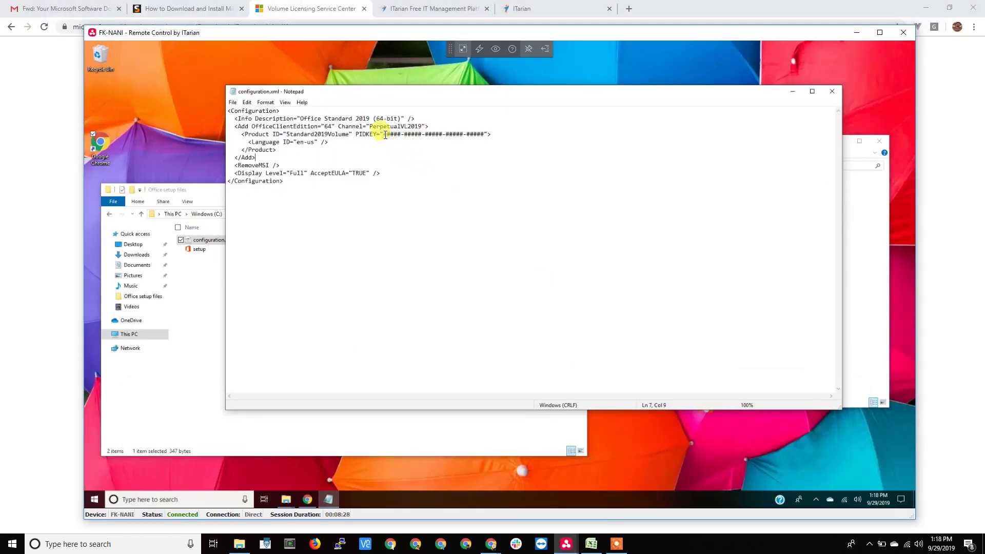
drag(396, 135, 478, 134)
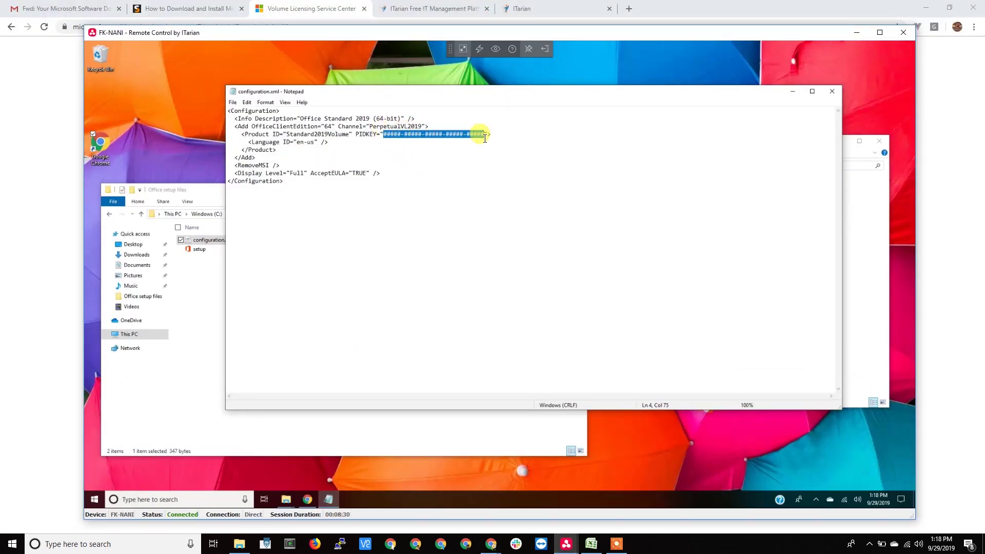
key(ctrl+v)
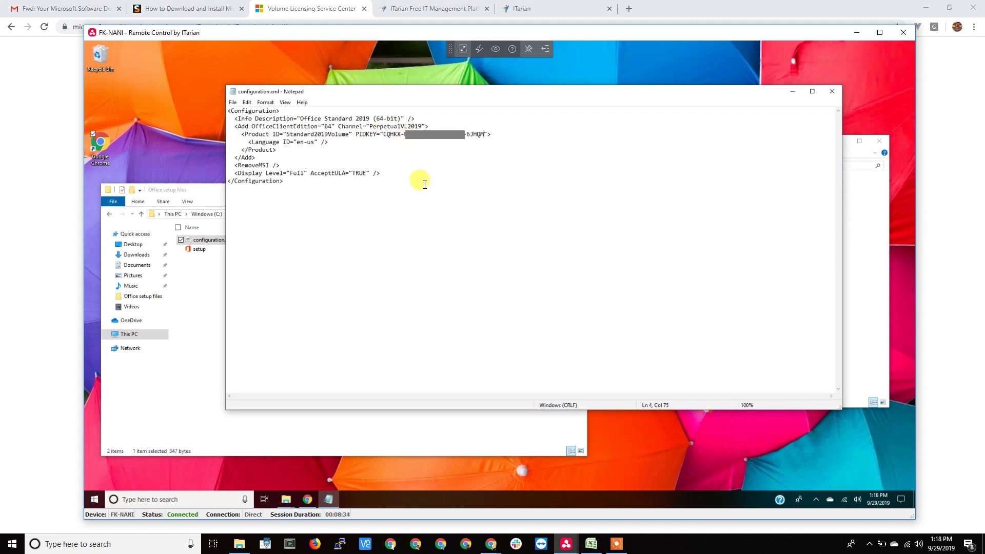
click(233, 102)
click(238, 131)
click(834, 91)
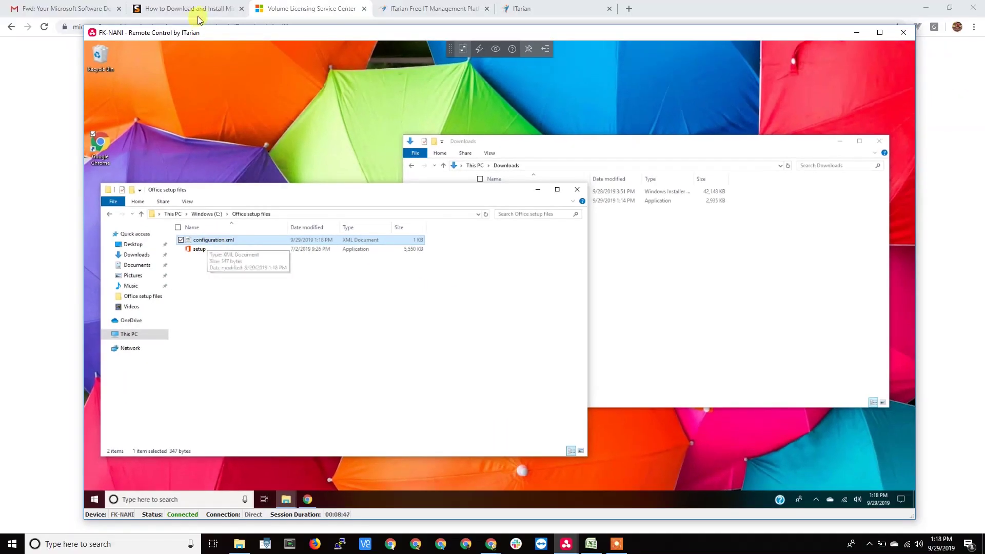
- Review TechSoup's next step, then select the Office setup files path in the remote Explorer address bar
click(195, 9)
scroll(263, 154, down, 8)
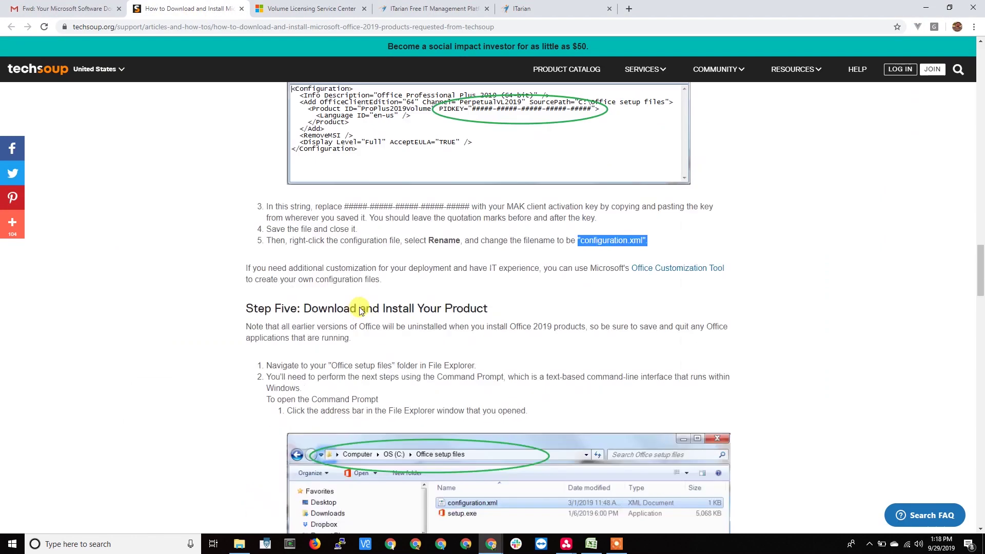
scroll(408, 281, down, 4)
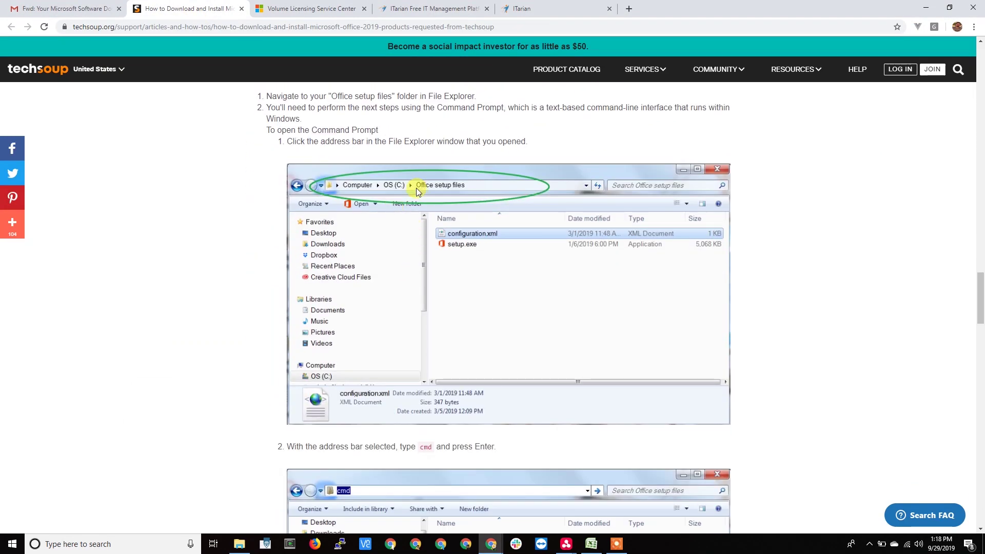
scroll(353, 348, down, 7)
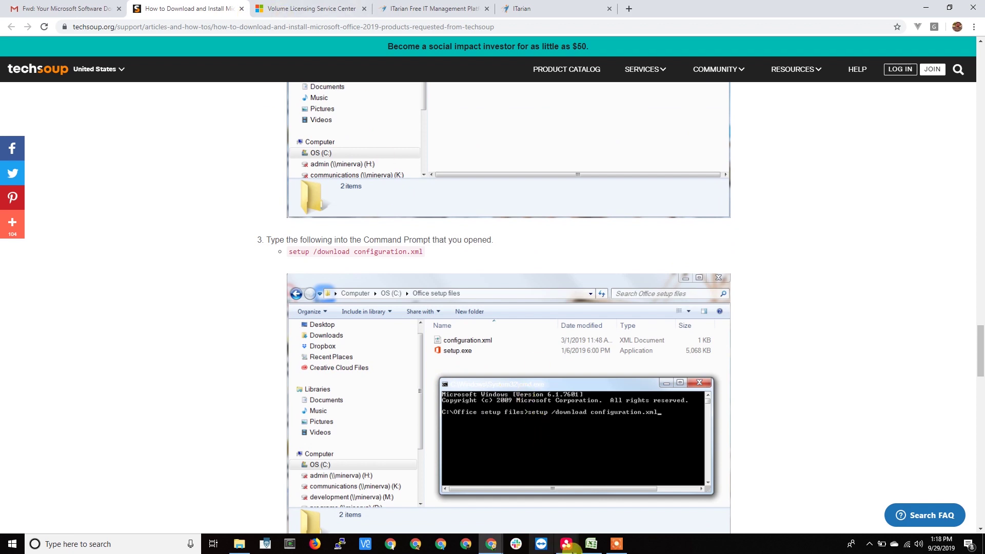
mouse_move(566, 543)
click(613, 514)
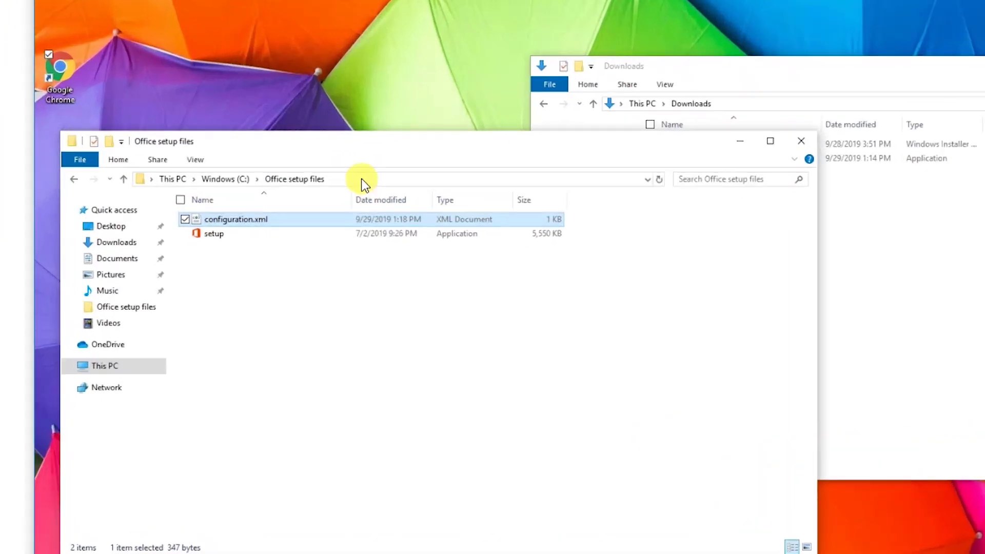
click(293, 214)
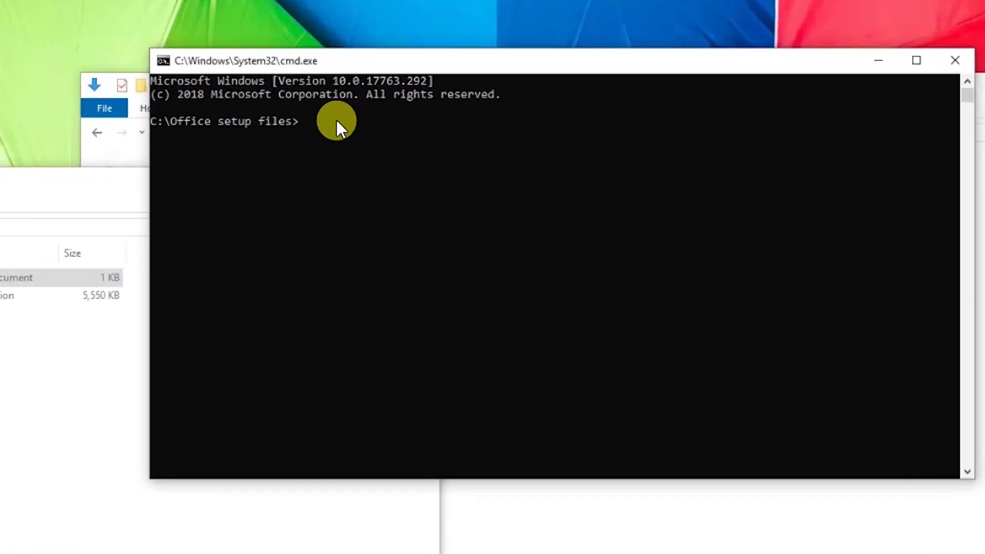
- List the Office setup files folder contents with dir
text(dir)
key(Return)
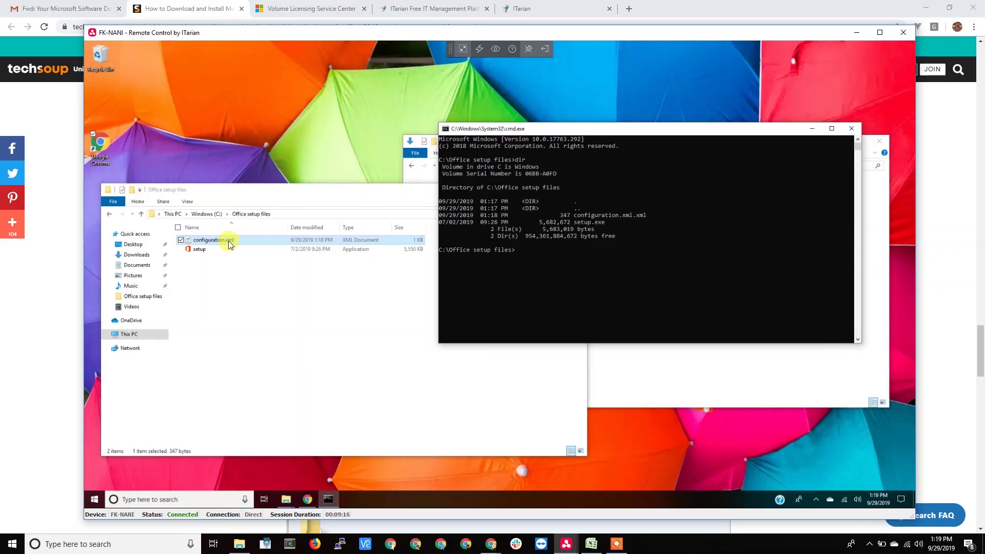
click(614, 230)
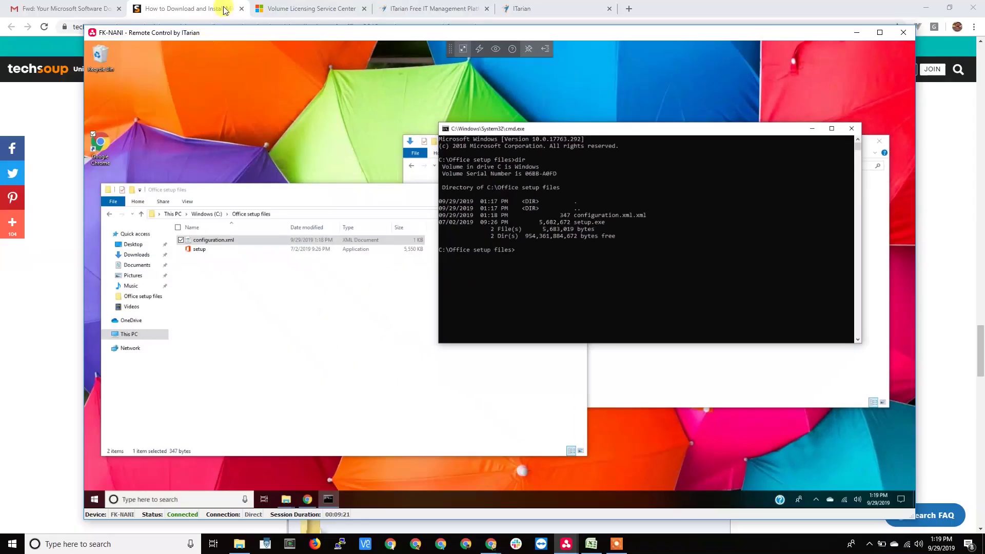
- Copy 'setup /download configuration.xml' from TechSoup and run it, producing error 30029-1007
click(219, 9)
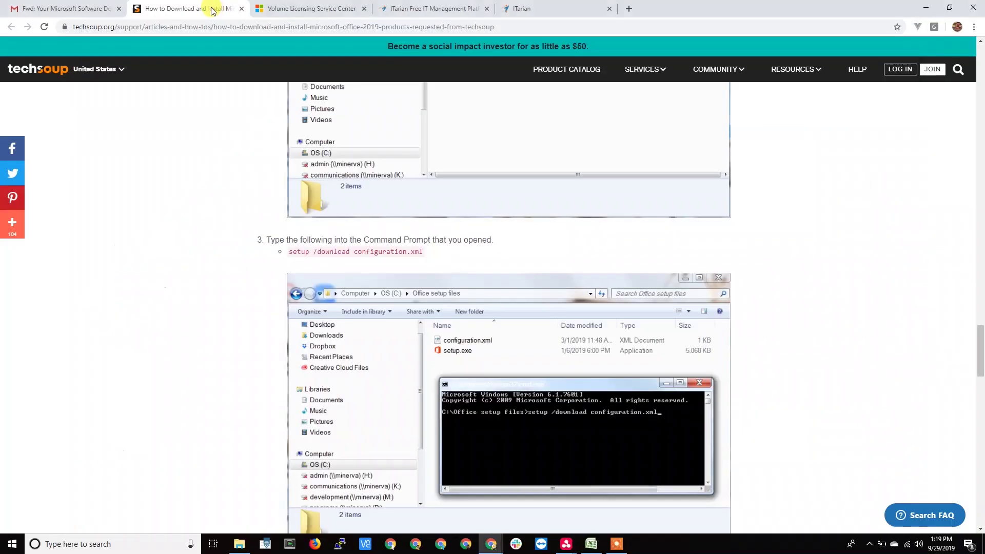
scroll(386, 303, down, 1)
scroll(386, 303, down, 1)
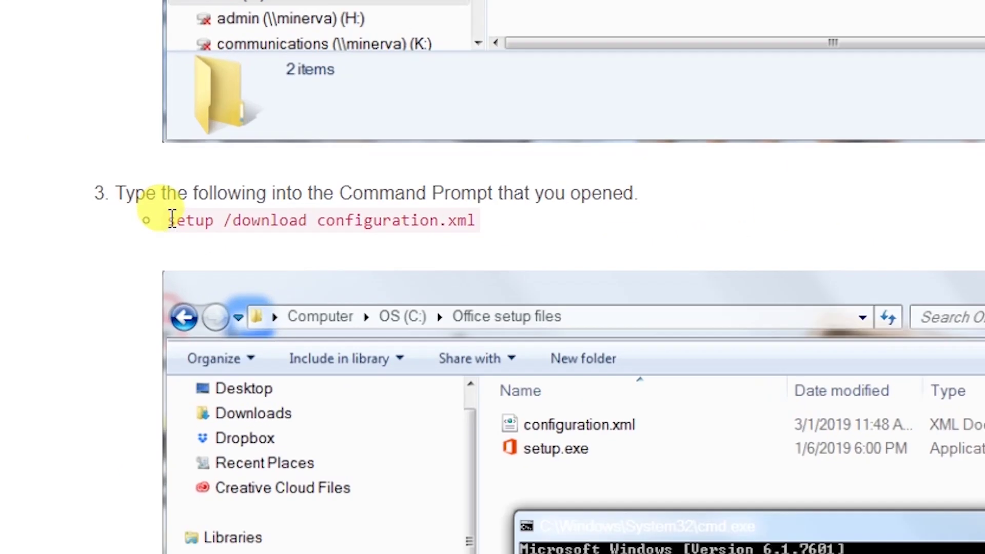
drag(289, 200, 423, 200)
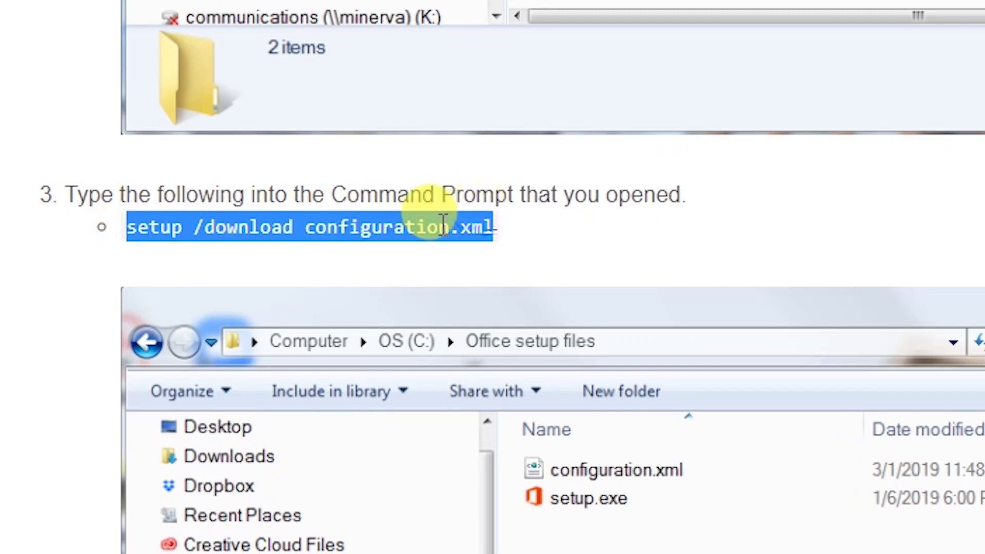
right_click(445, 225)
click(490, 247)
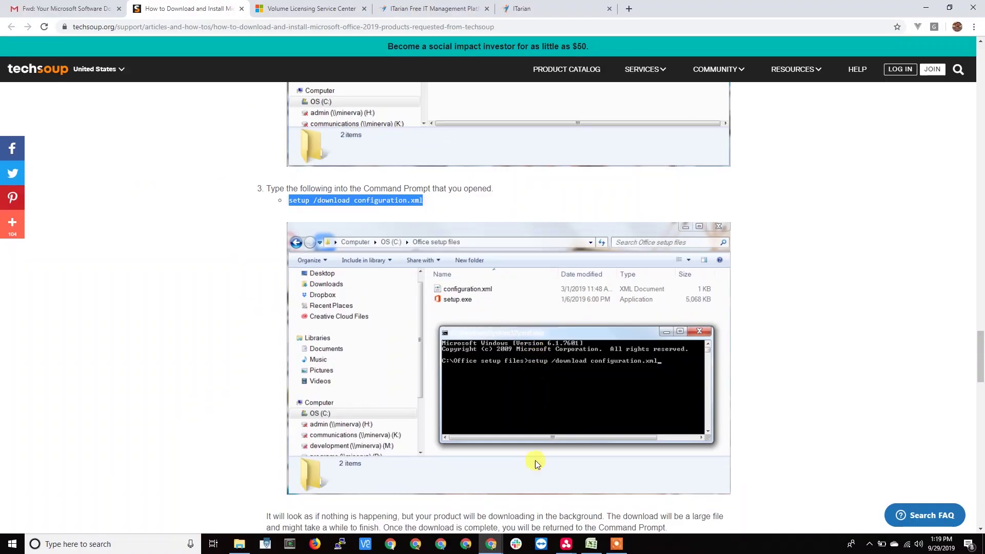
mouse_move(566, 544)
click(610, 513)
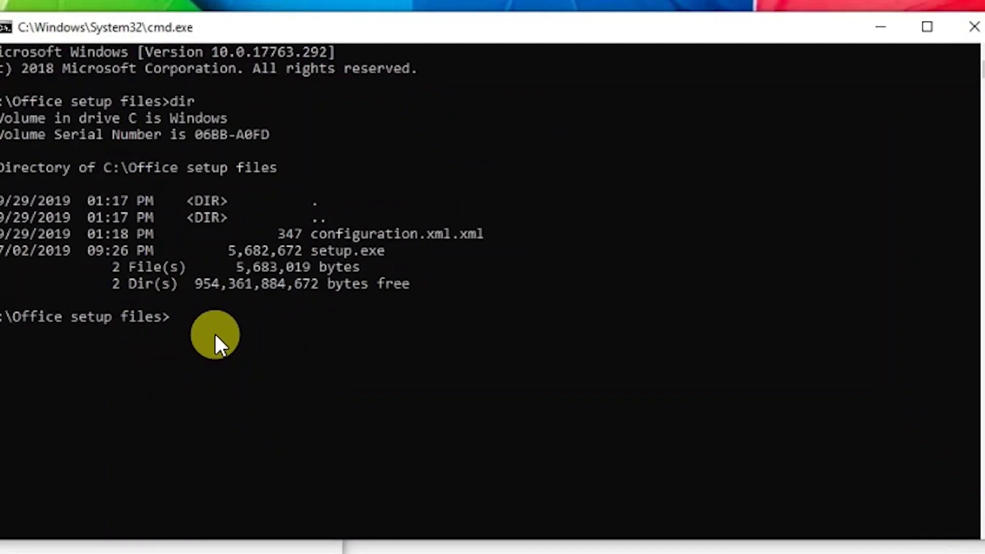
key(ctrl+v)
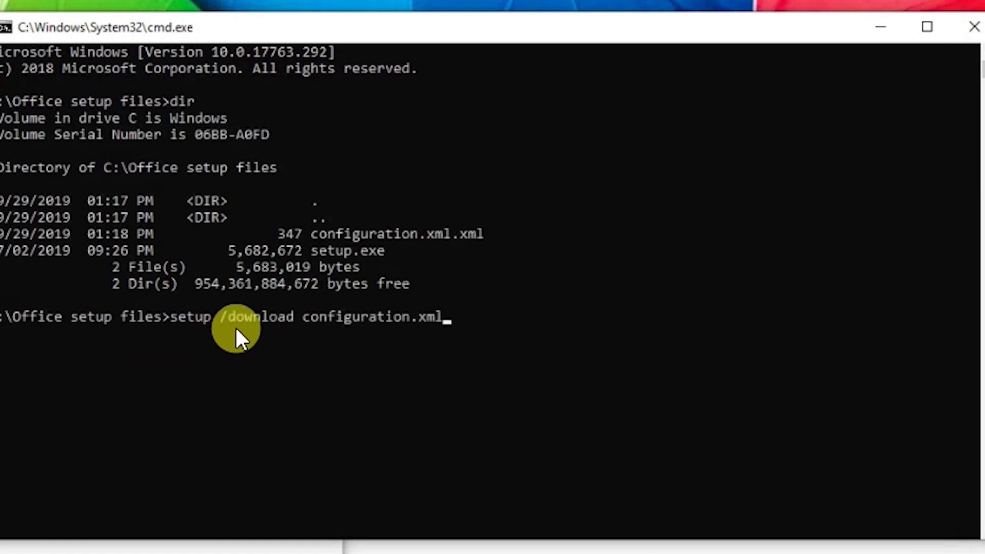
key(Return)
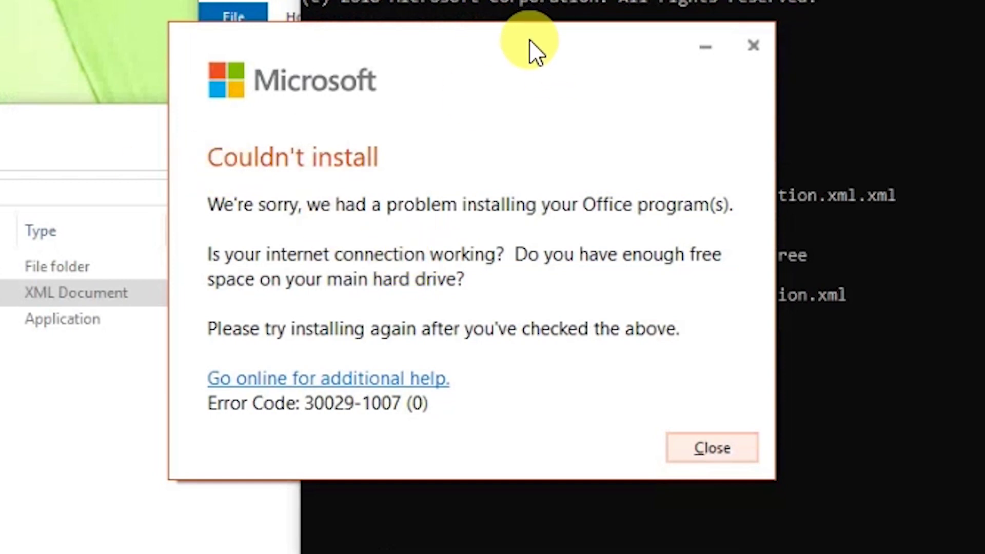
drag(527, 40, 517, 46)
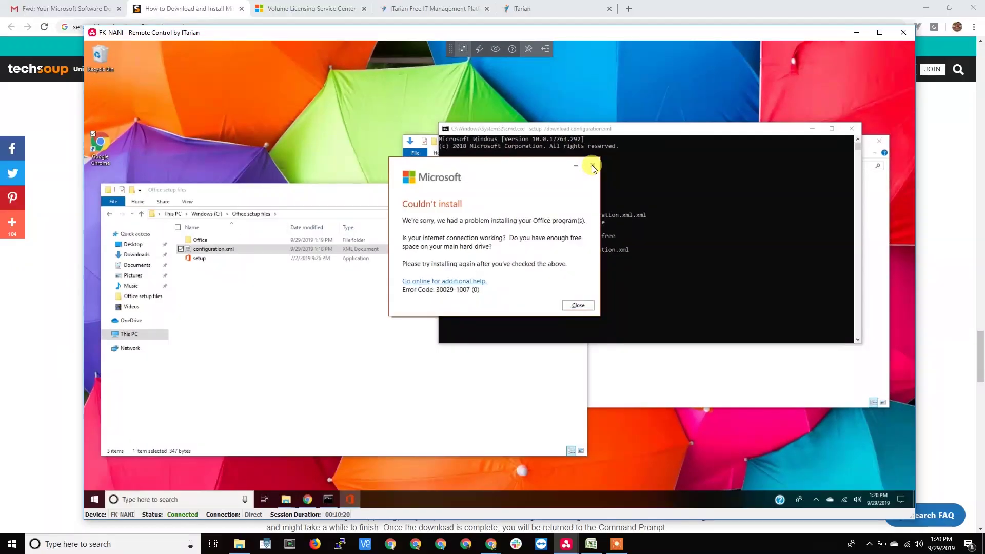
- Close the error and rerun setup /download using the real file name configuration.xml.xml
click(592, 164)
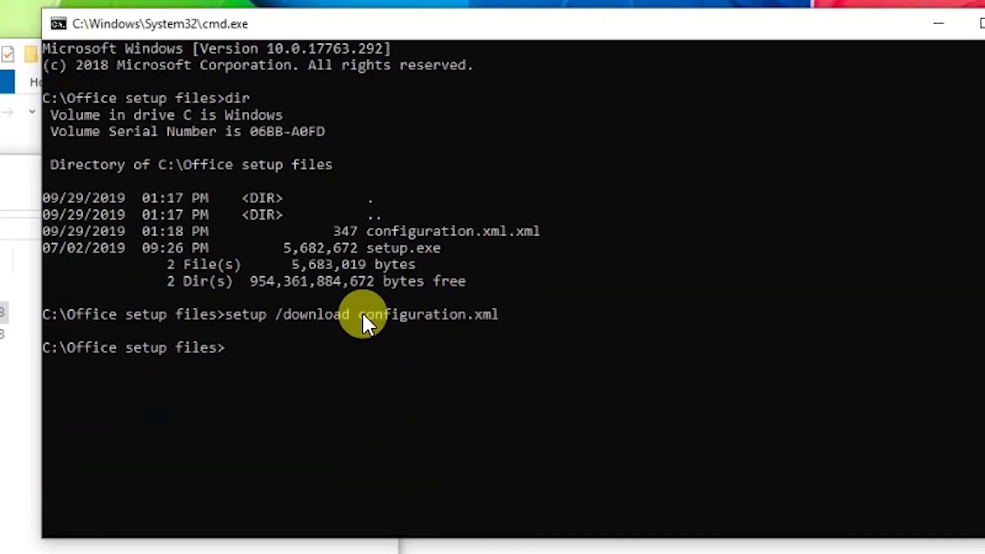
drag(361, 314, 498, 315)
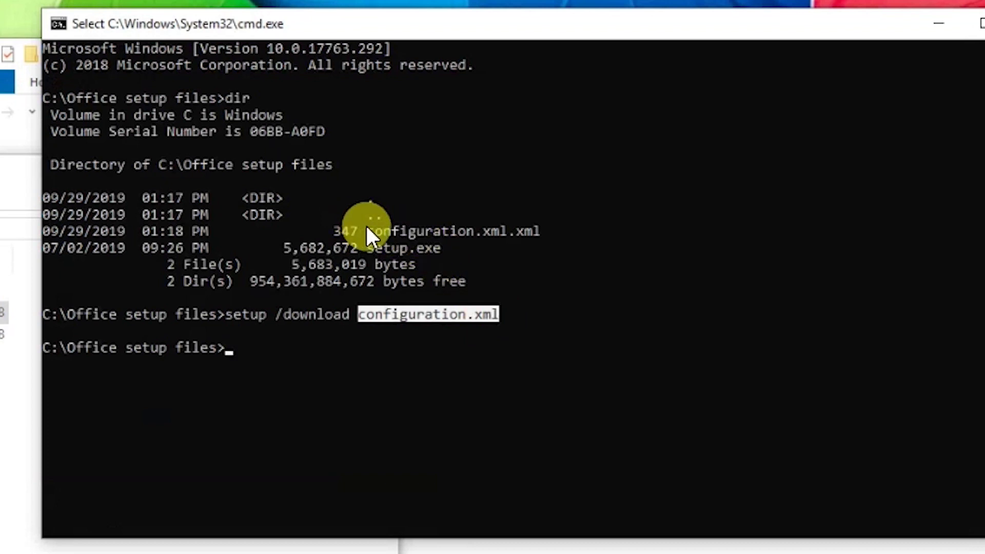
drag(366, 230, 501, 231)
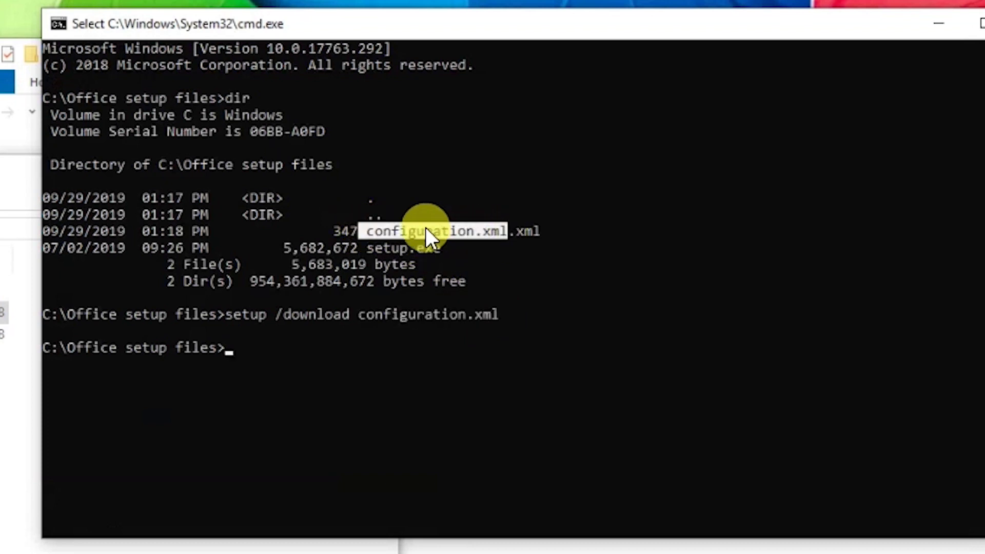
drag(520, 231, 523, 229)
right_click(373, 354)
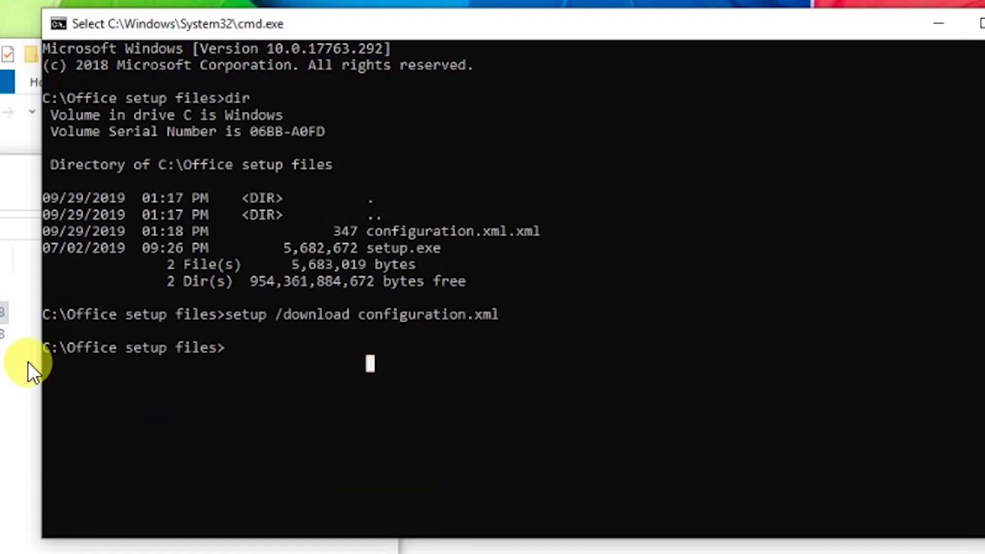
right_click(226, 343)
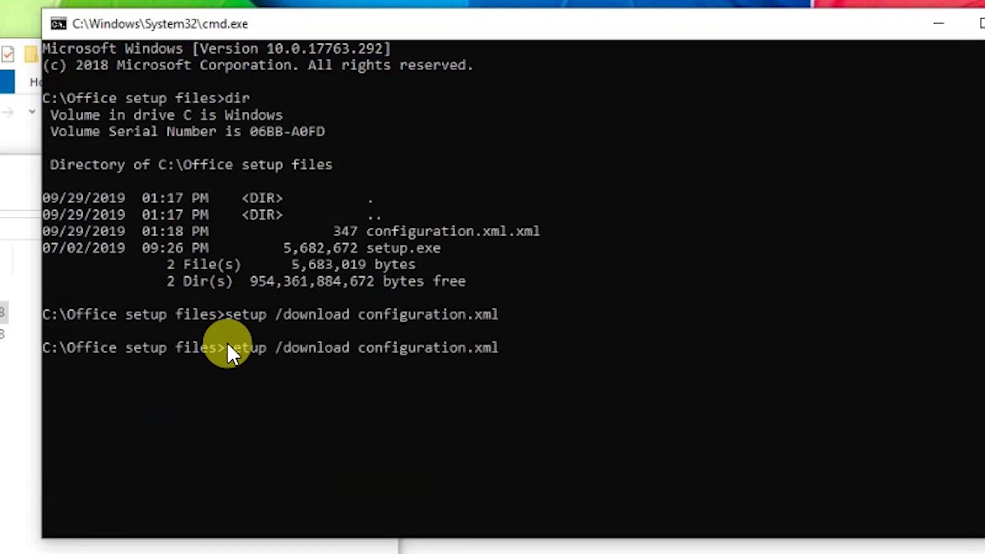
text(.xml)
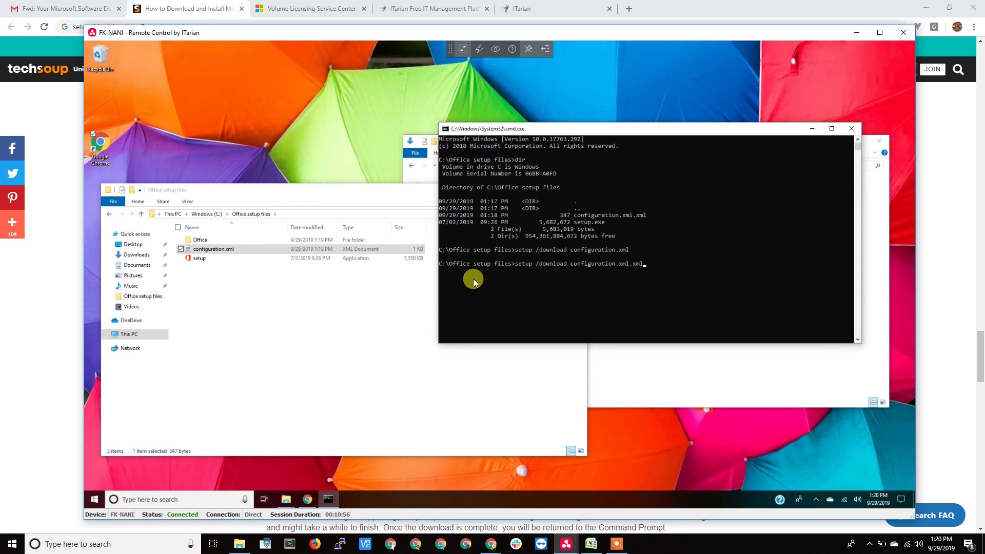
key(Return)
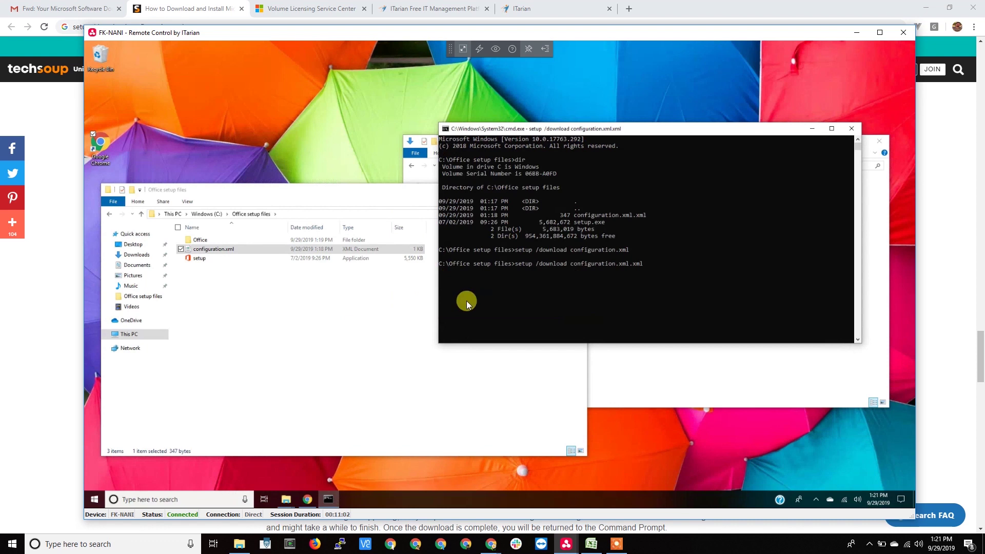
- Browse into the new Office > Data folder to inspect the download, then return to Office setup files
click(231, 192)
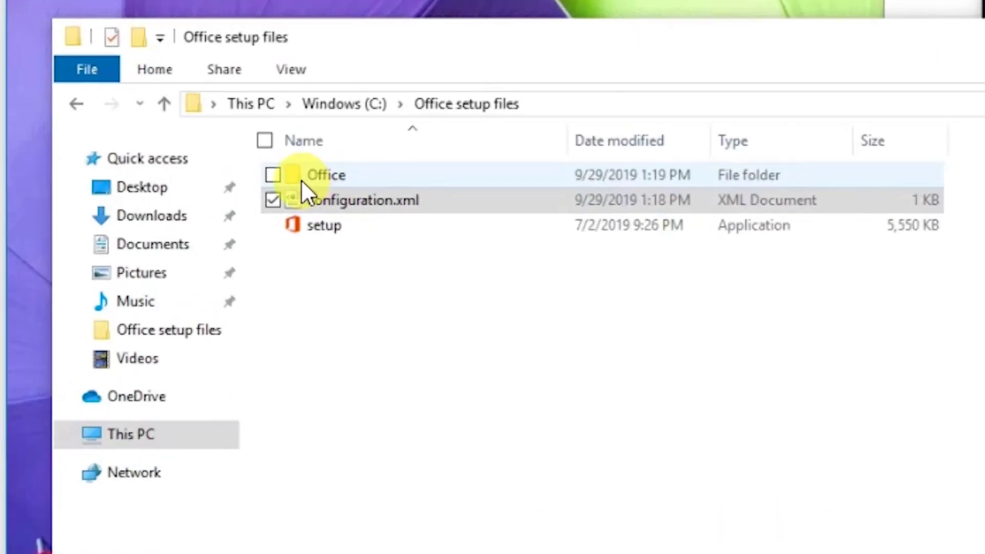
double_click(198, 241)
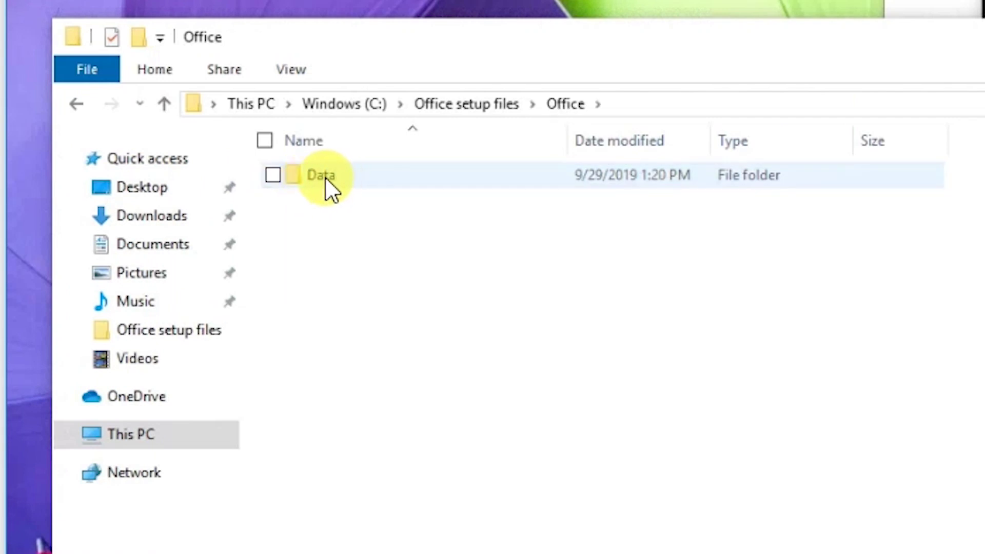
double_click(294, 177)
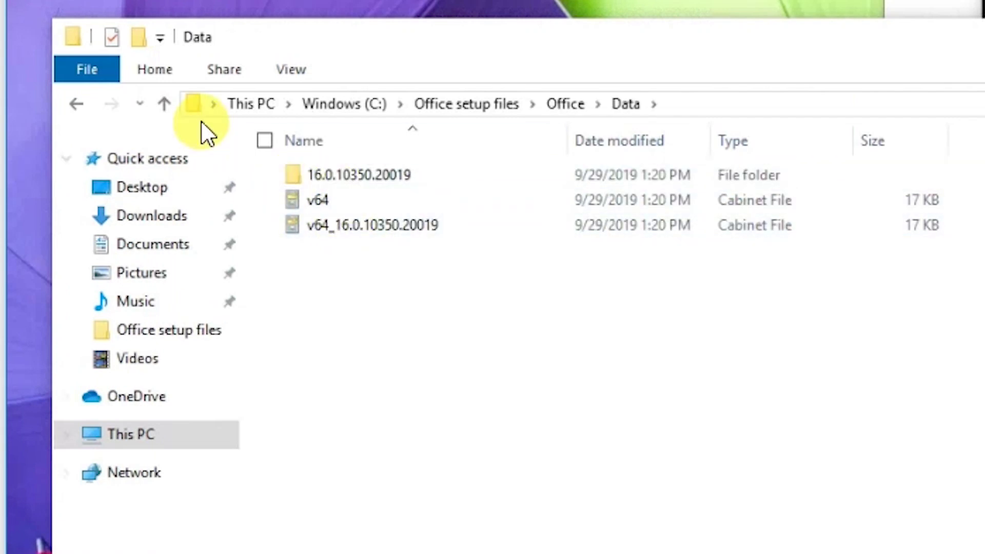
click(164, 104)
click(164, 103)
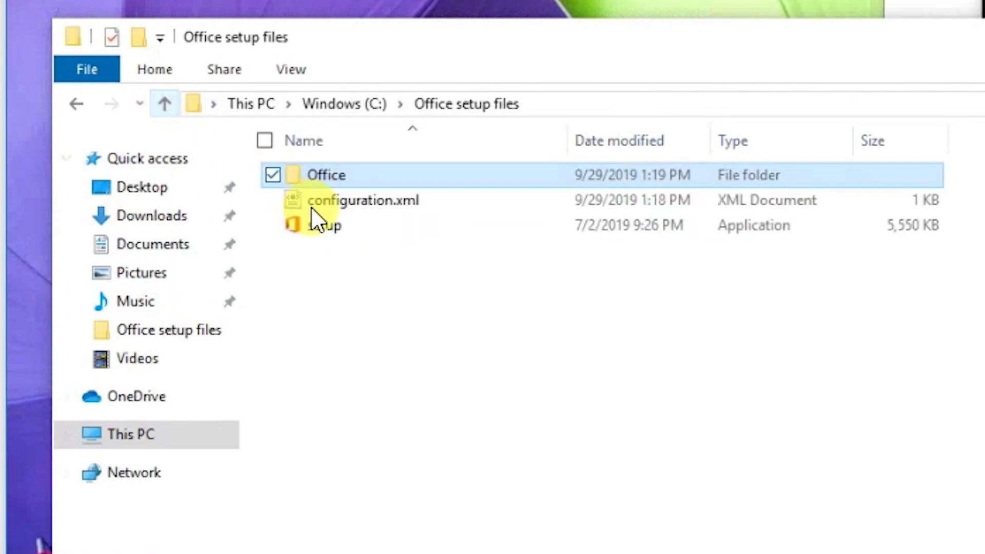
- Check the Office folder's Properties repeatedly to watch its size grow toward 100 MB
right_click(294, 177)
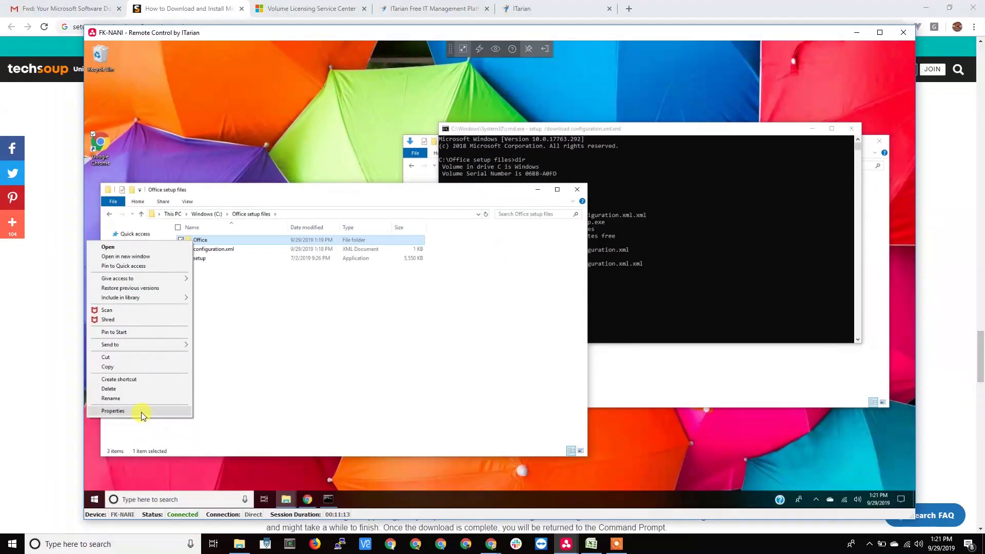
click(140, 411)
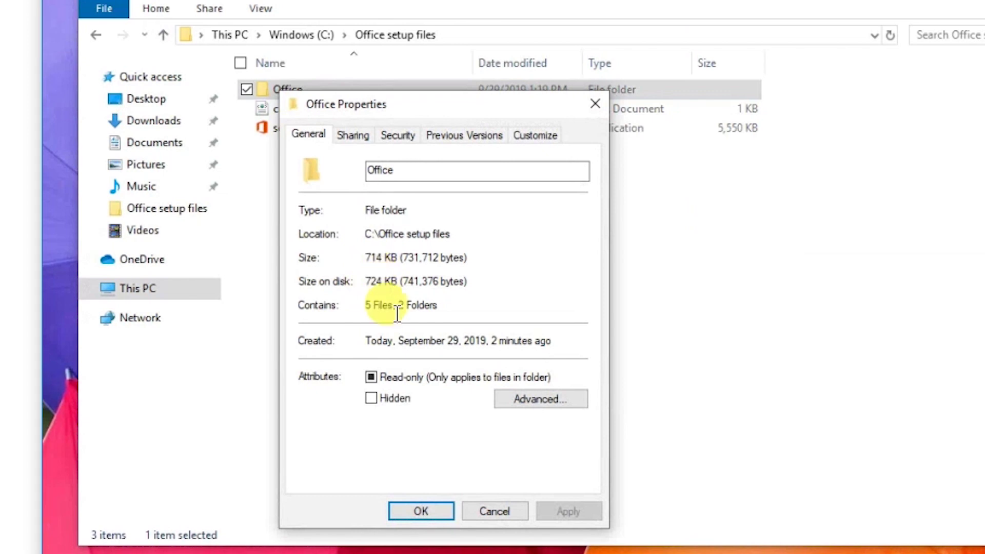
click(498, 514)
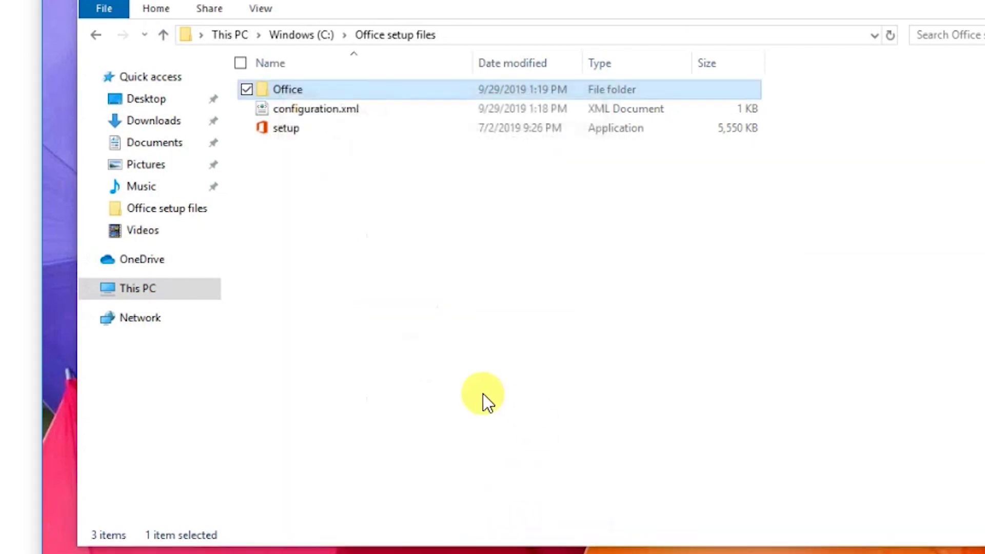
right_click(285, 84)
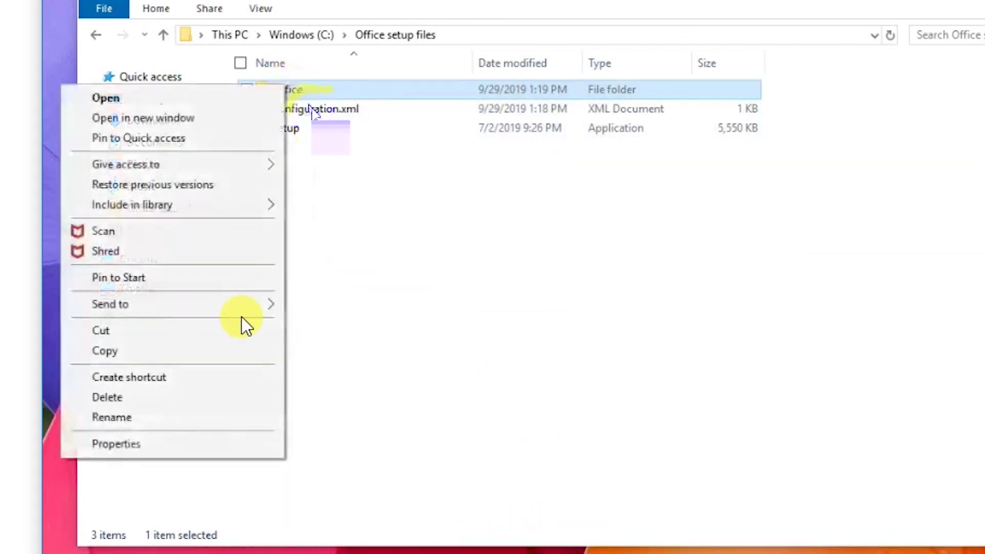
click(225, 445)
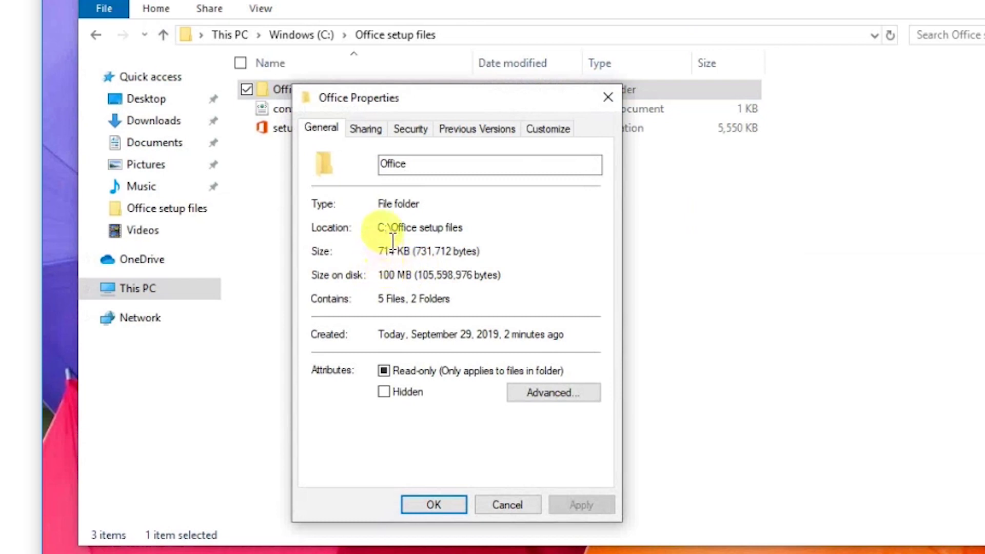
click(506, 504)
right_click(272, 92)
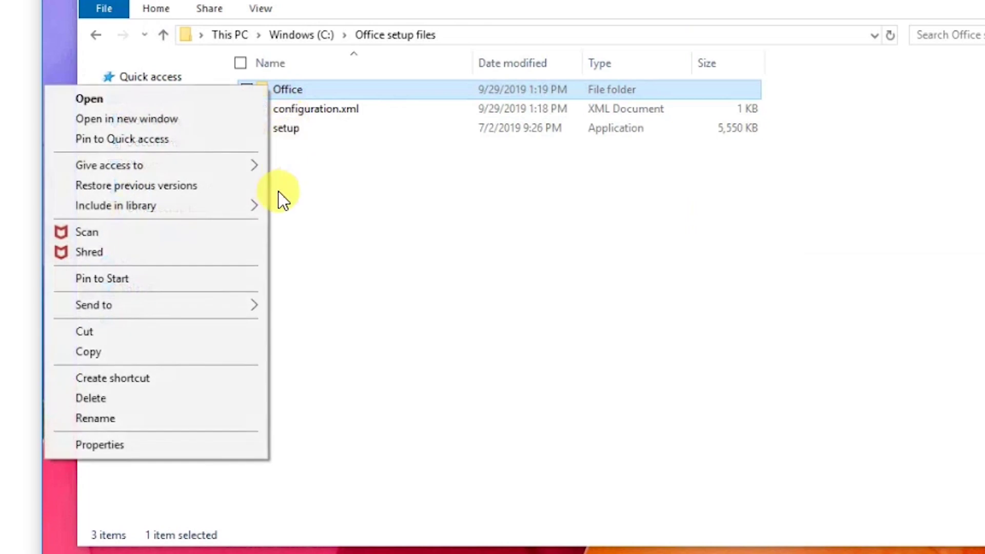
click(158, 443)
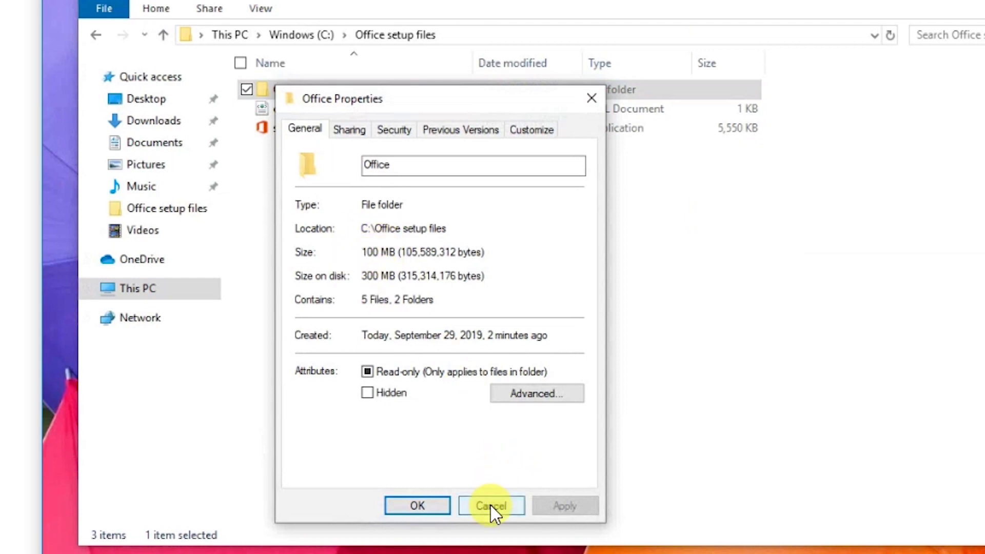
click(484, 507)
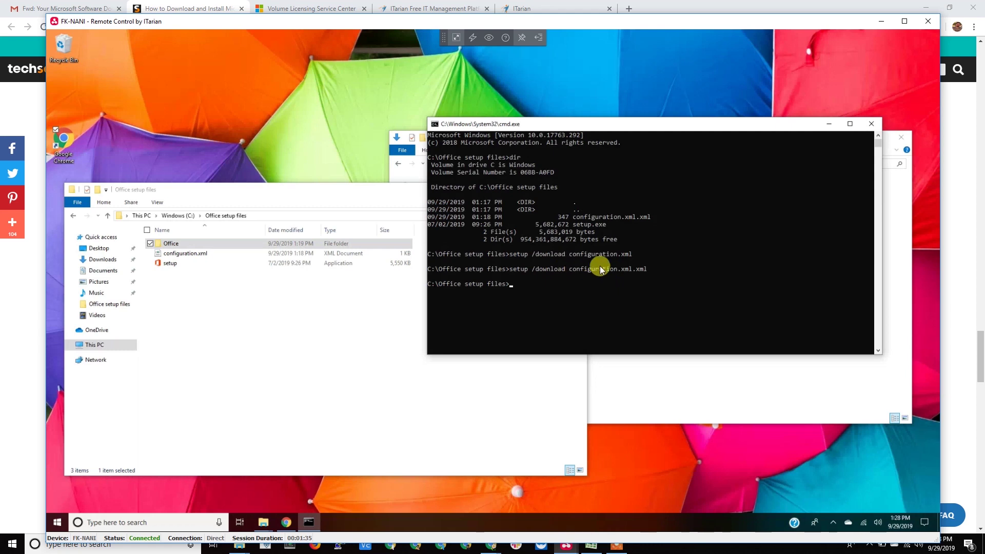
right_click(171, 244)
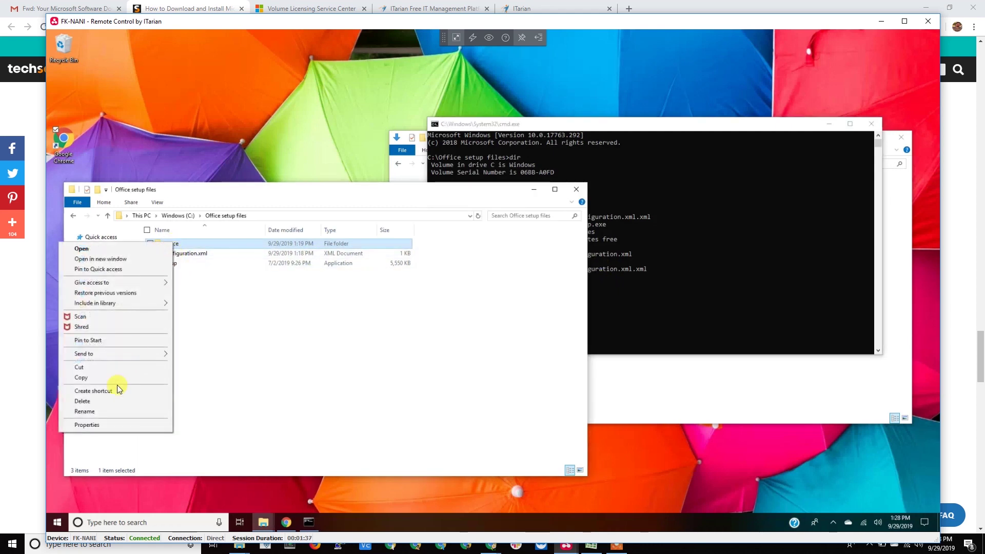
click(97, 425)
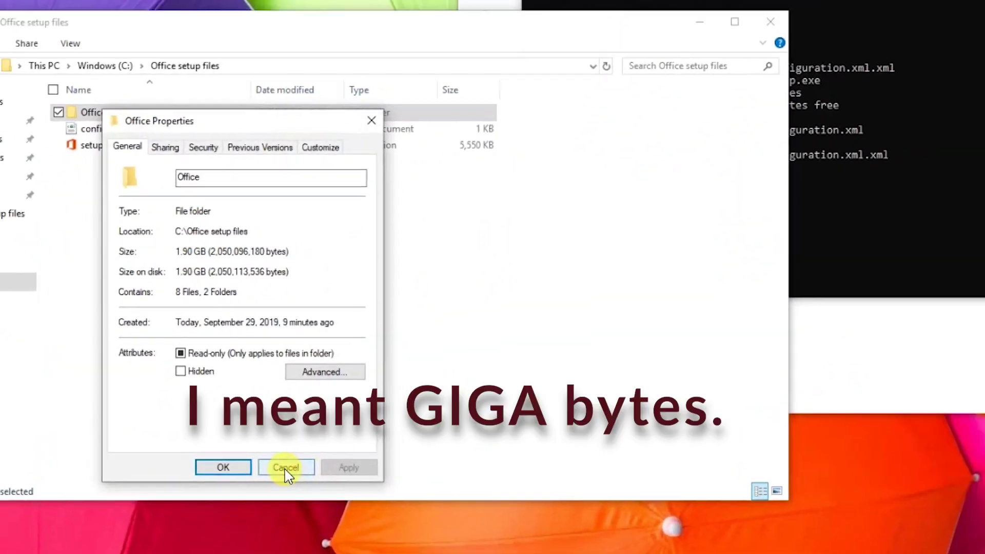
click(286, 472)
click(670, 269)
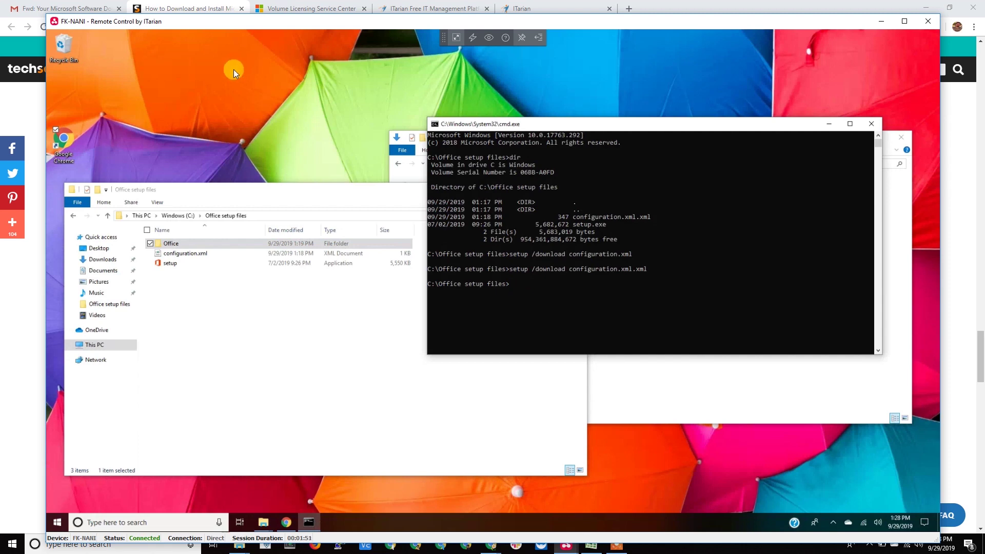
click(191, 8)
- Copy 'setup /configure configuration.xml' from TechSoup and paste it at the remote prompt
scroll(417, 317, down, 5)
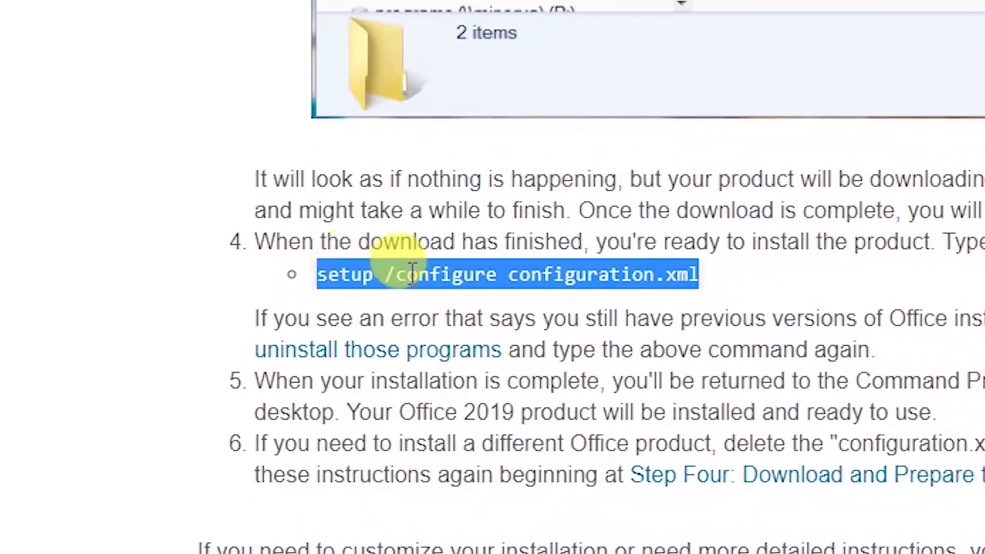
right_click(340, 291)
click(471, 302)
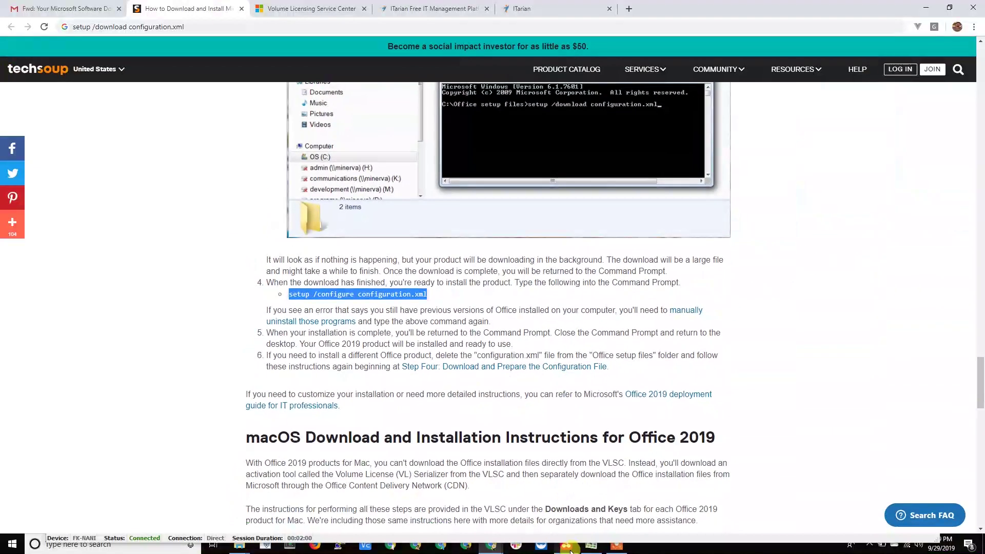
mouse_move(570, 550)
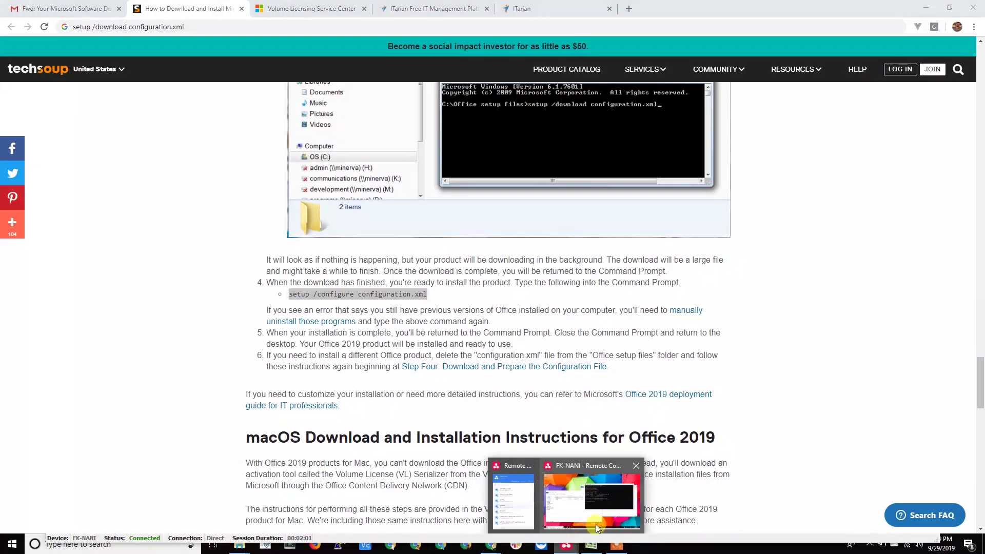
click(596, 524)
right_click(272, 392)
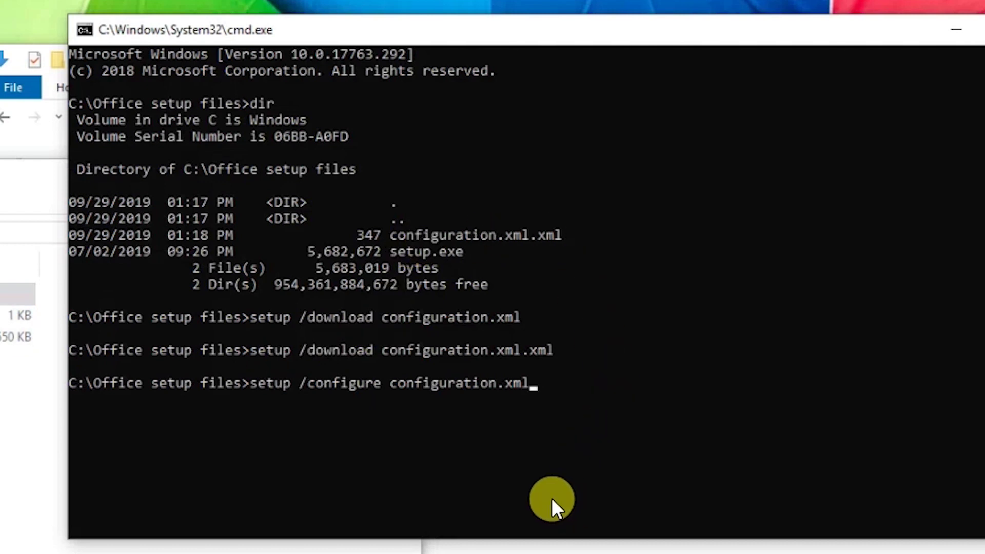
- Correct the file name to configuration.xml.xml and run the configure command
text(.xml)
key(BackSpace)
key(BackSpace)
key(BackSpace)
key(BackSpace)
key(BackSpace)
key(BackSpace)
key(BackSpace)
key(BackSpace)
key(BackSpace)
key(BackSpace)
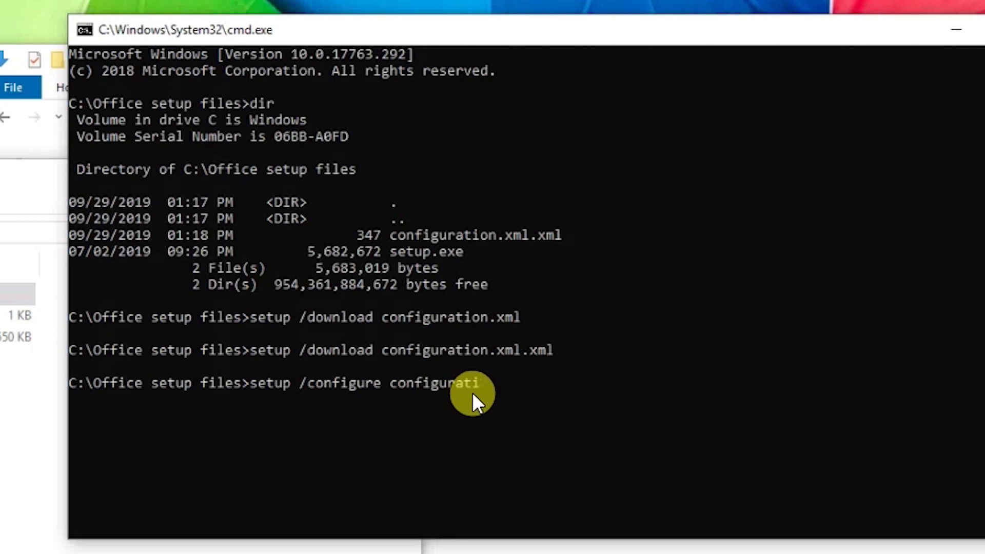
key(Tab)
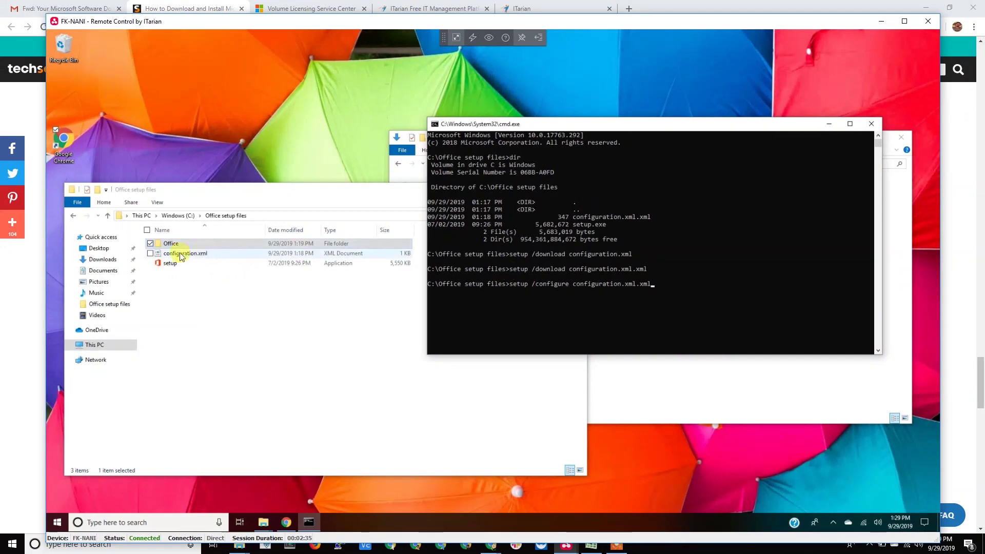
click(686, 290)
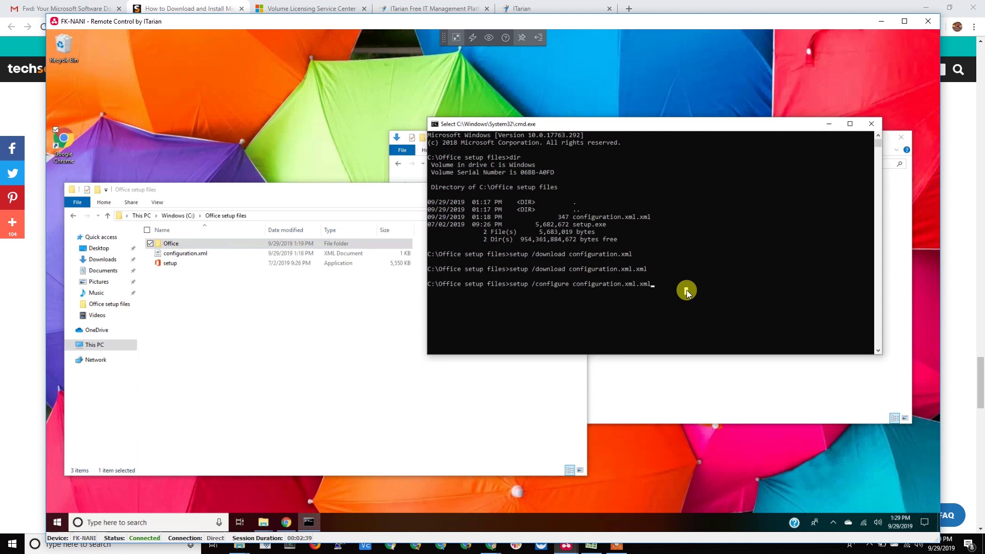
key(Escape)
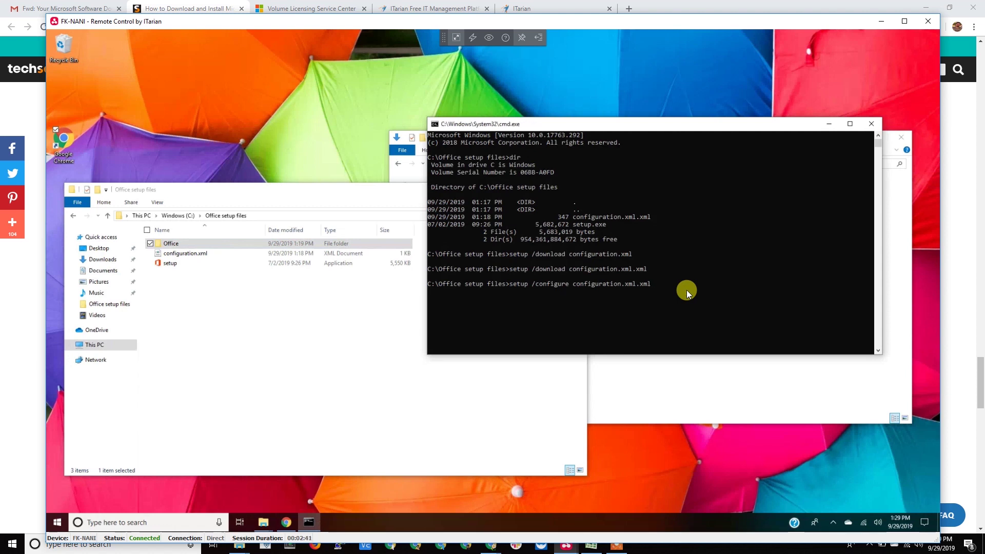
drag(620, 128, 621, 118)
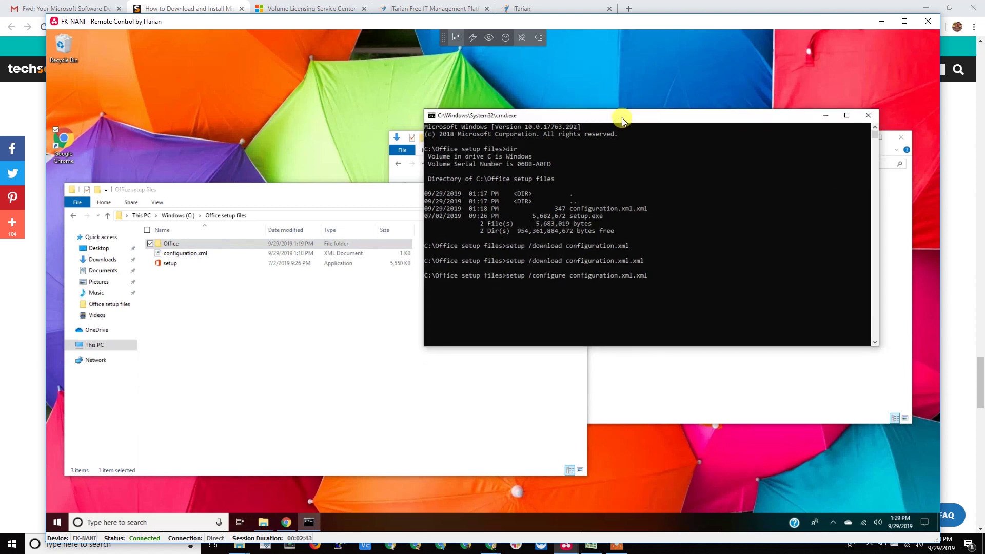
key(Return)
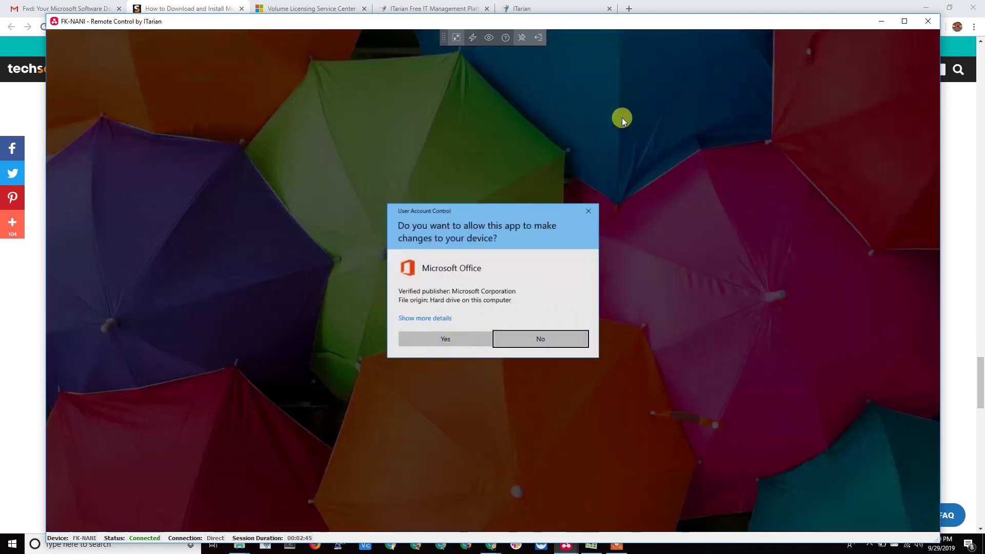
- Allow Microsoft Office to make changes and wait until 'Office is installed now' appears
click(442, 339)
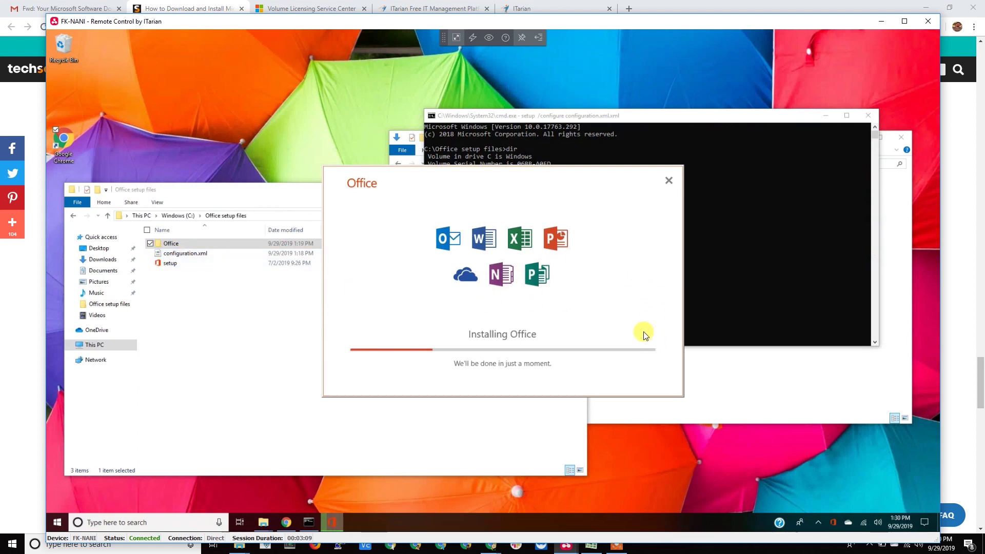
click(210, 8)
scroll(303, 236, down, 2)
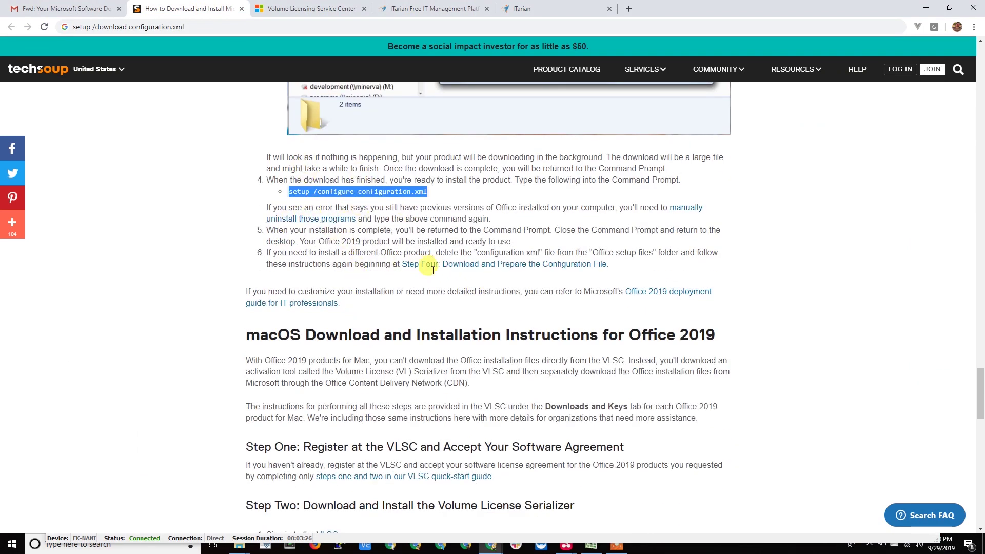
mouse_move(566, 544)
click(583, 508)
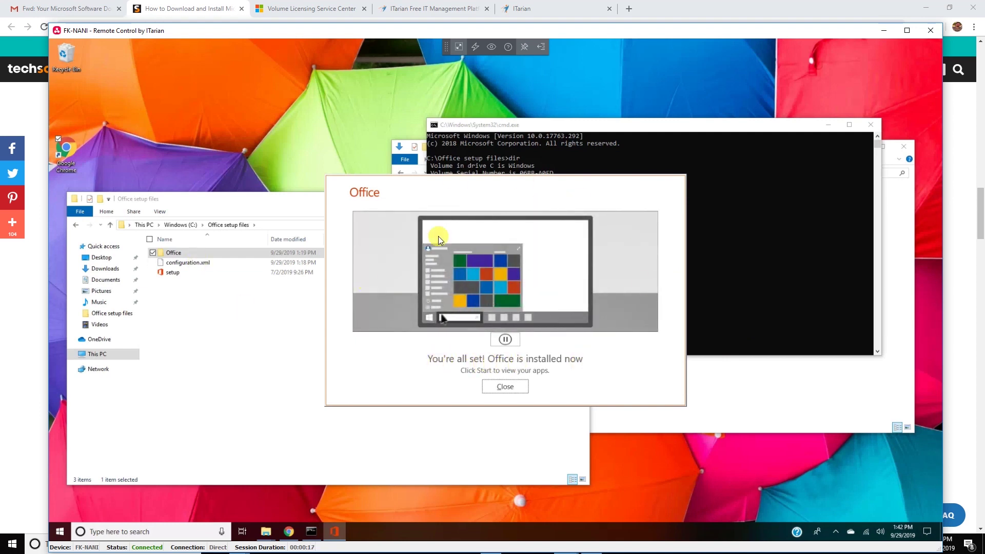
- Close the Office installer message, the Command Prompt, and both Explorer windows
click(496, 388)
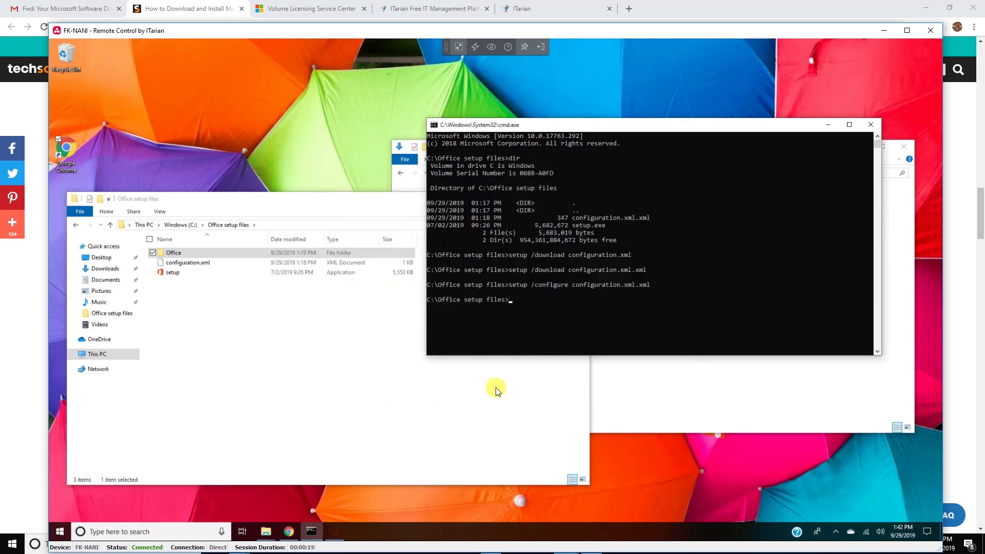
click(877, 124)
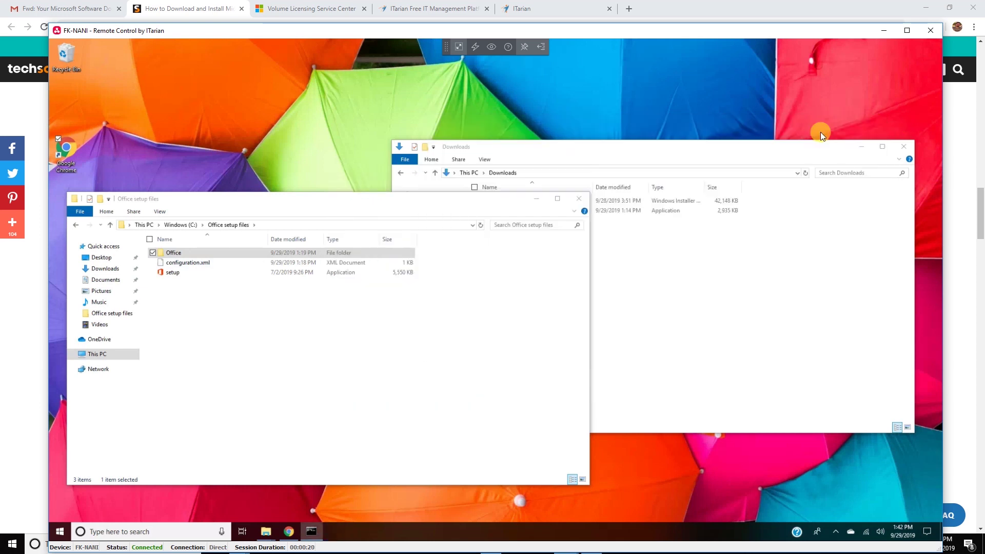
click(580, 198)
click(903, 147)
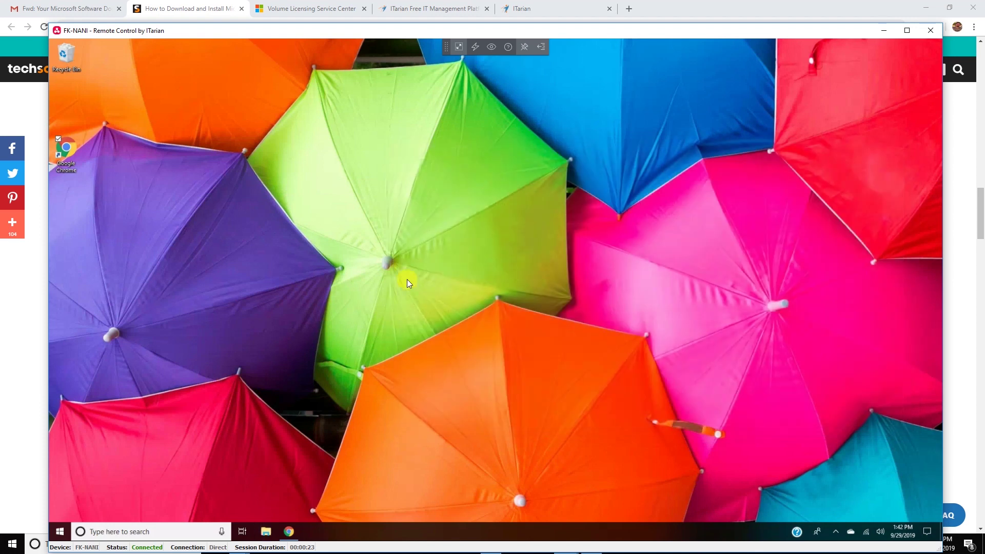
- Search for 'word' on the remote PC and launch Word
click(178, 526)
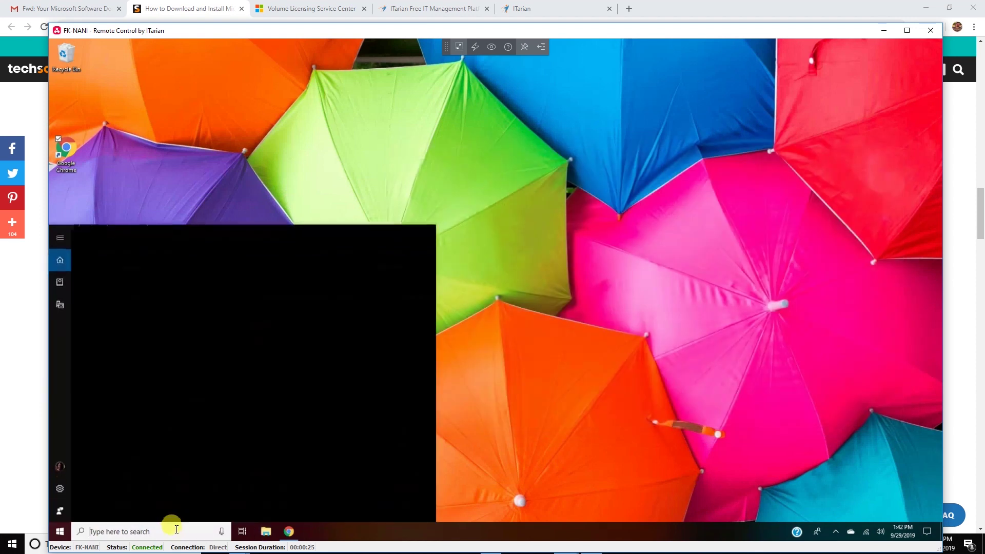
text(word)
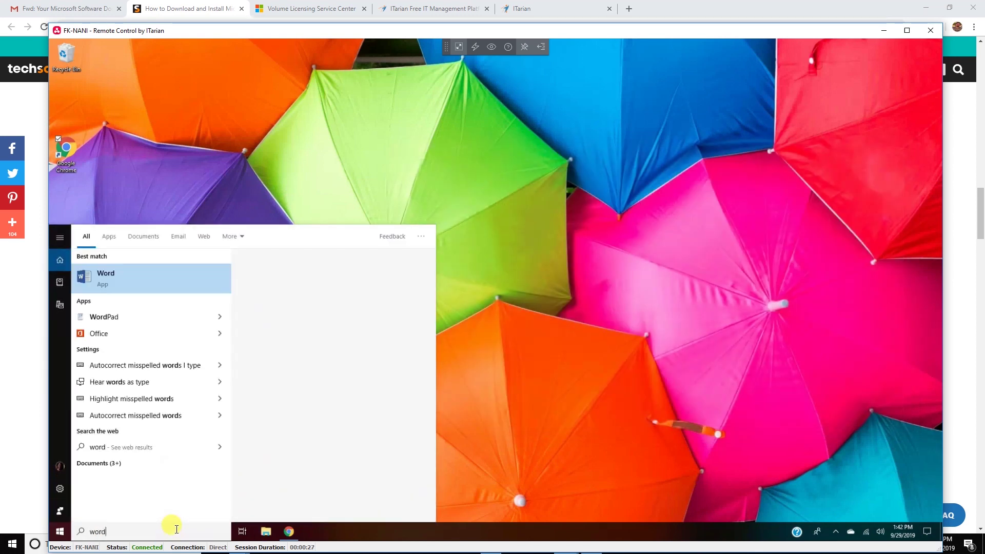
click(114, 281)
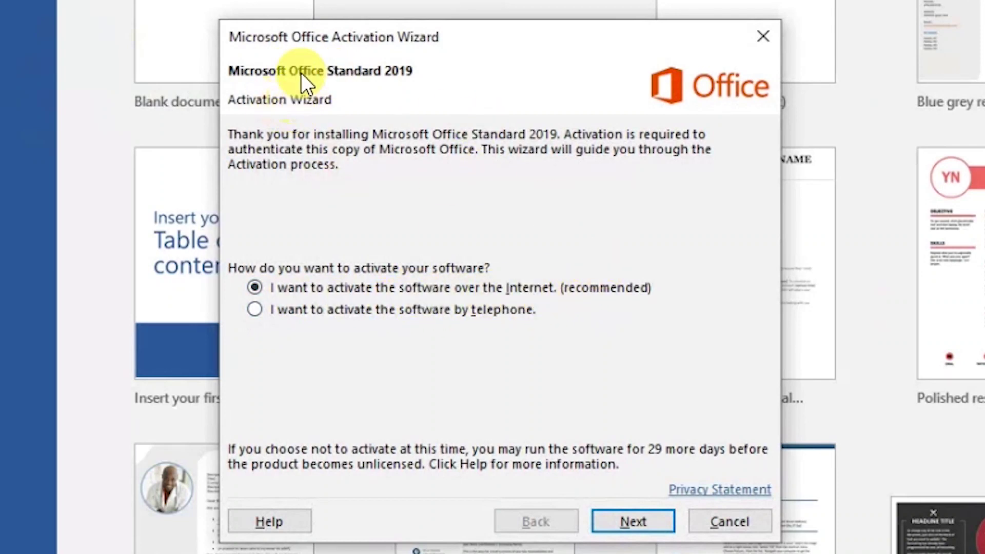
- Activate Office Standard 2019 over the Internet, close the wizard, and start a blank document
click(627, 524)
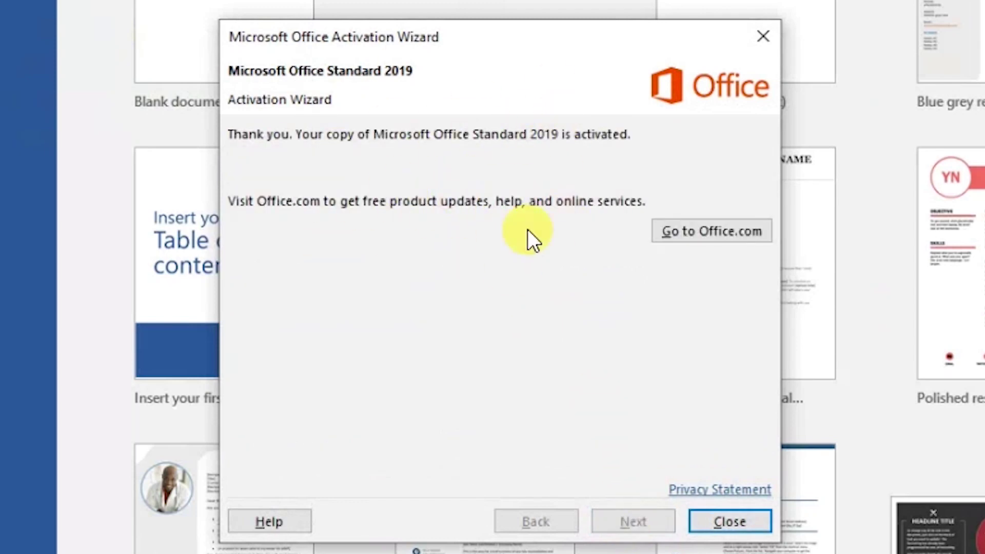
click(718, 522)
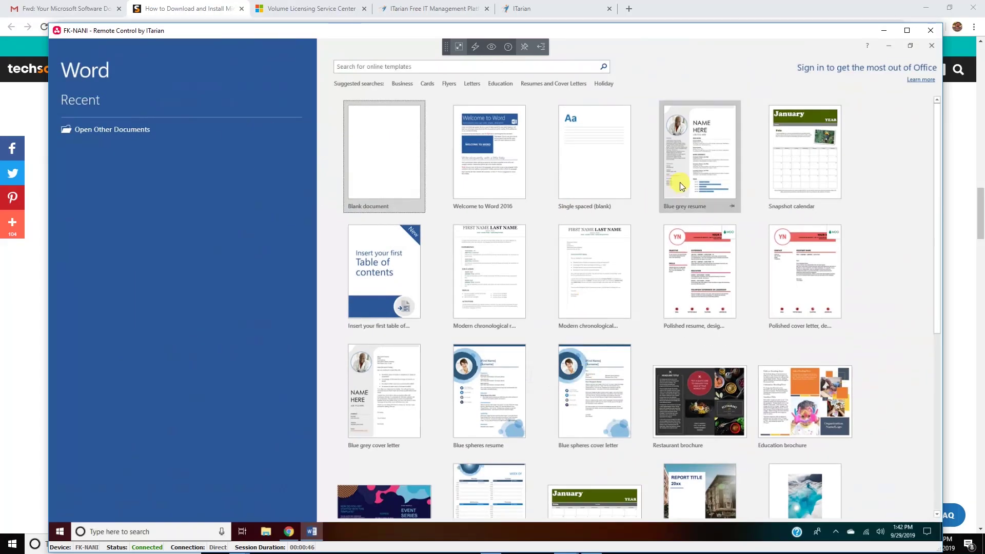
click(402, 160)
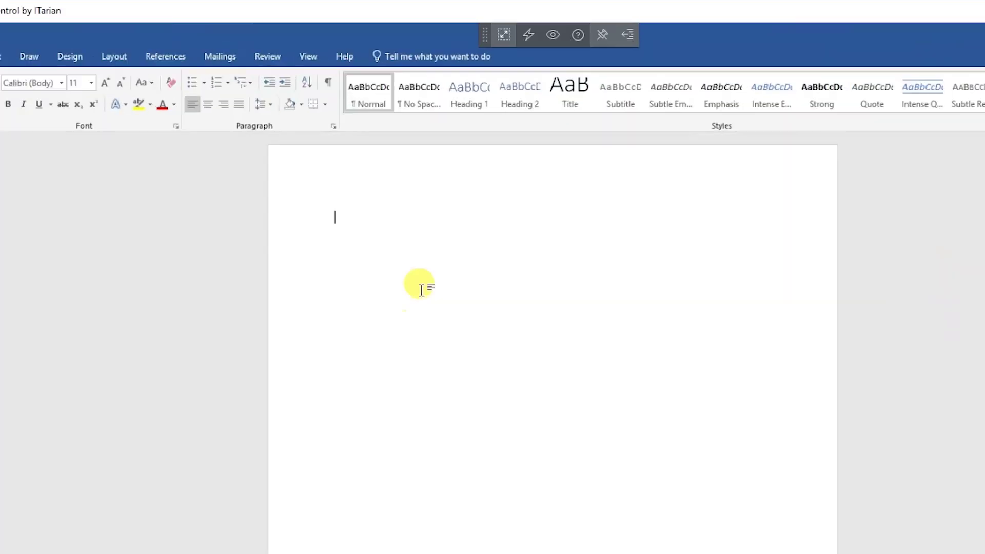
- Type 'We are good to go!!!' into the blank Word document
text(We are g)
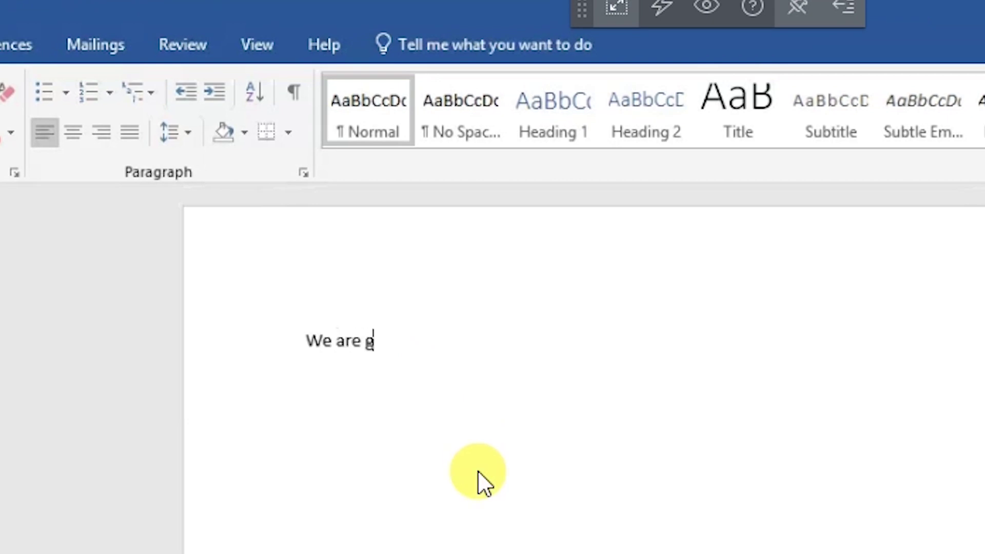
text(ood to go!!!)
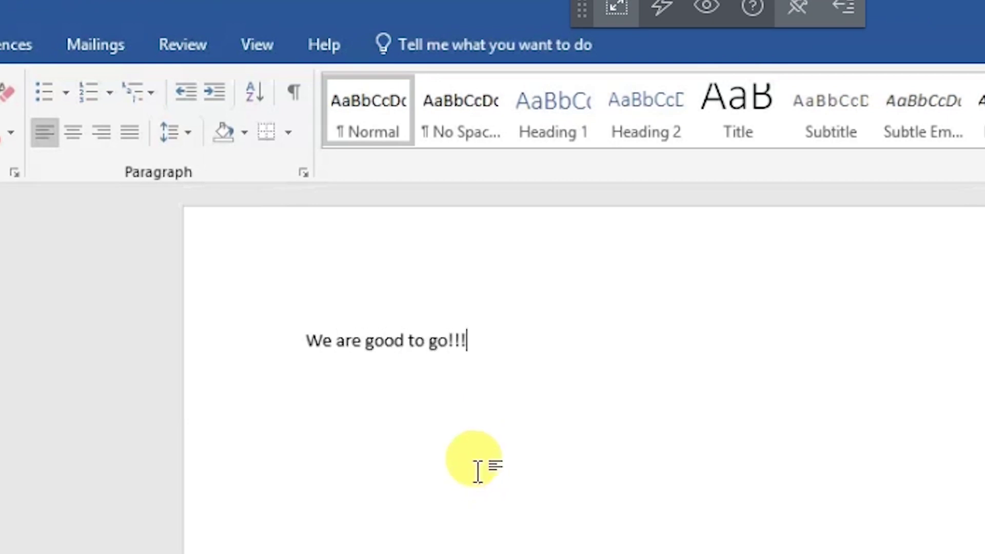